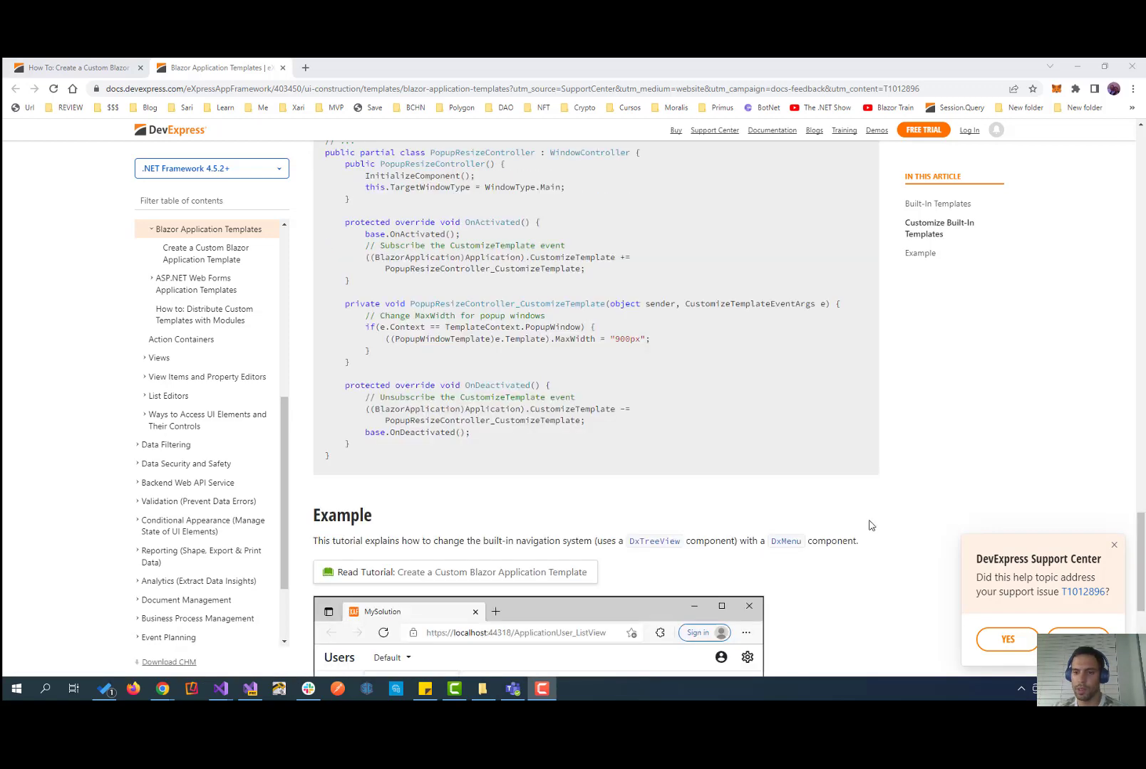
{"action": "scroll", "coordinate": [870, 524], "scroll_direction": "up", "scroll_amount": 6}
{"action": "scroll", "coordinate": [870, 525], "scroll_direction": "up", "scroll_amount": 6}
{"action": "scroll", "coordinate": [870, 524], "scroll_direction": "up", "scroll_amount": 6}
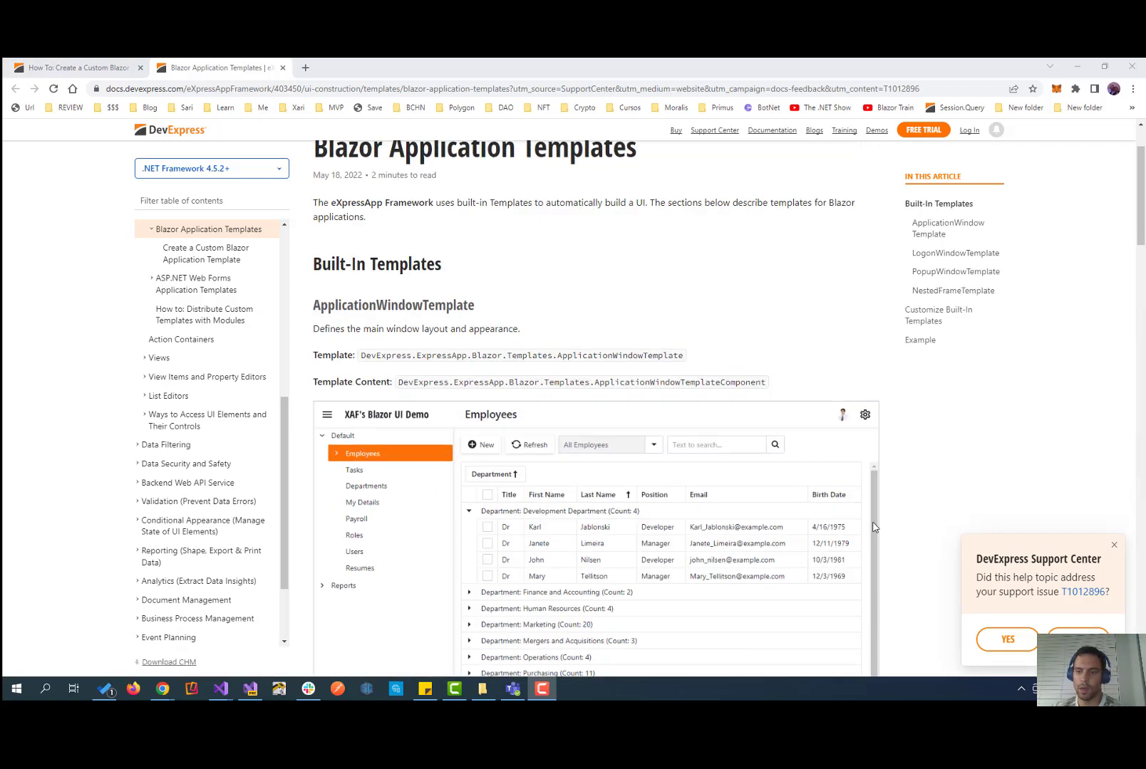
Dismiss the Support Center popup and read the Application Templates article to its Example section
{"action": "left_click", "coordinate": [1114, 545]}
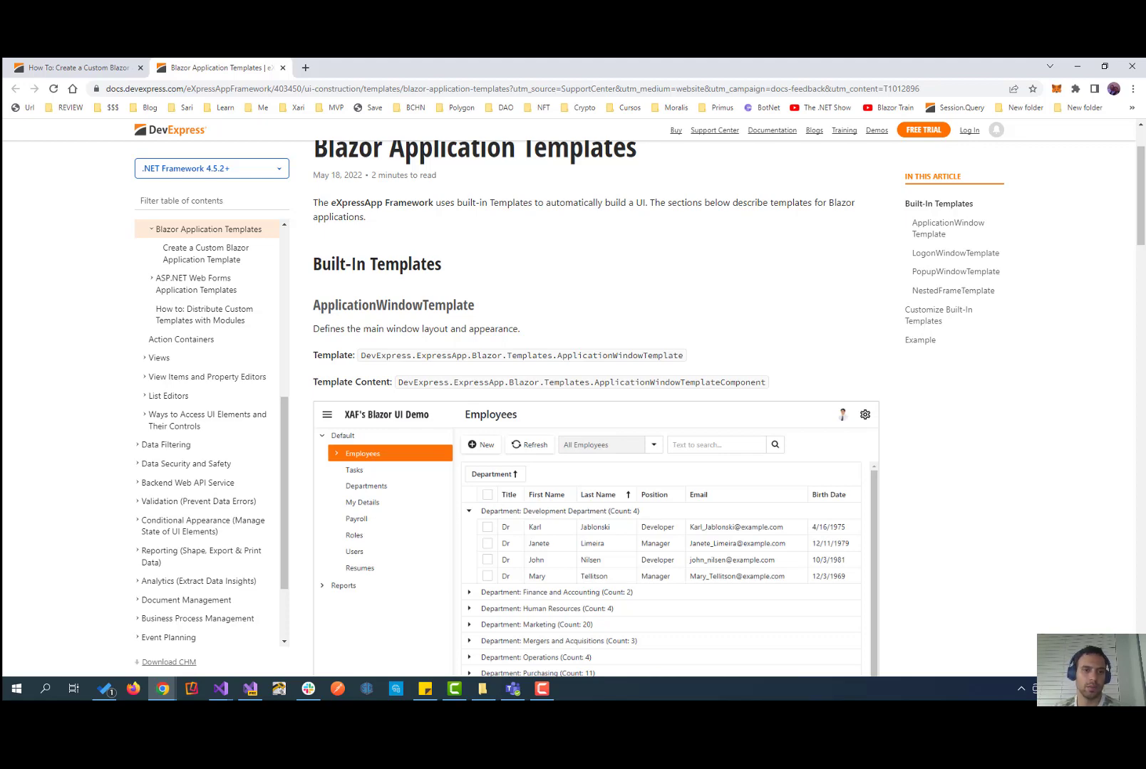
{"action": "scroll", "coordinate": [717, 462], "scroll_direction": "up", "scroll_amount": 2}
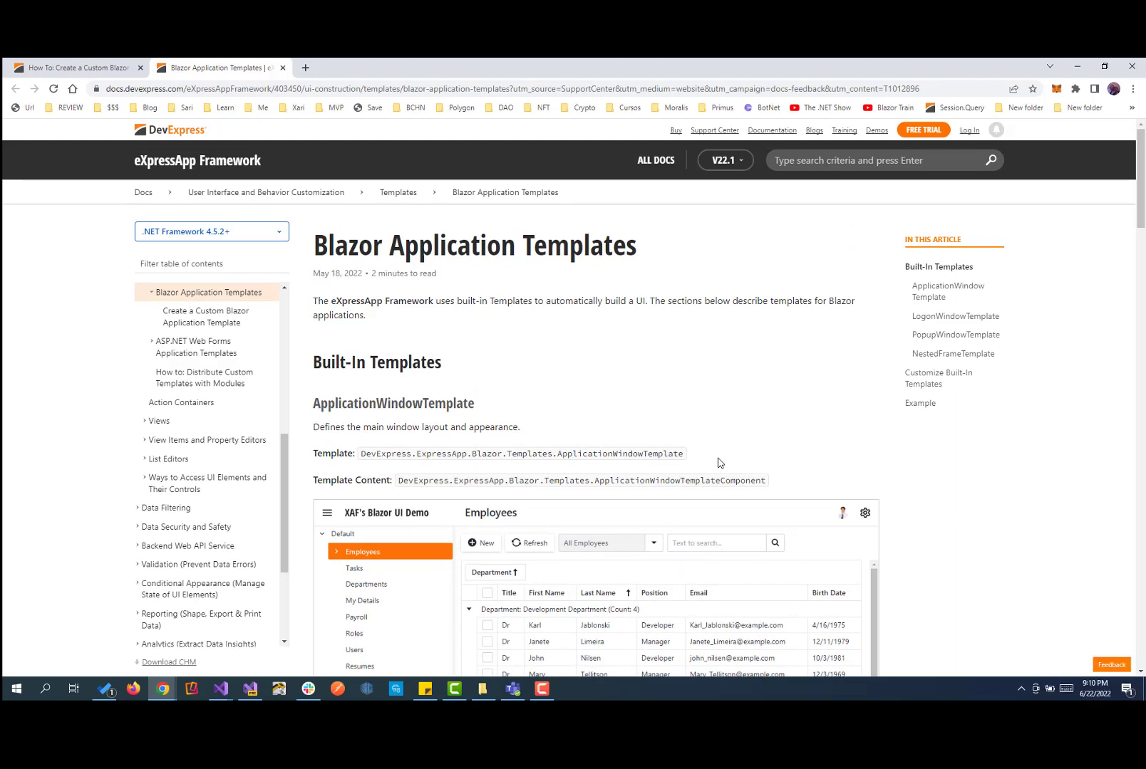
{"action": "scroll", "coordinate": [488, 419], "scroll_direction": "down", "scroll_amount": 2}
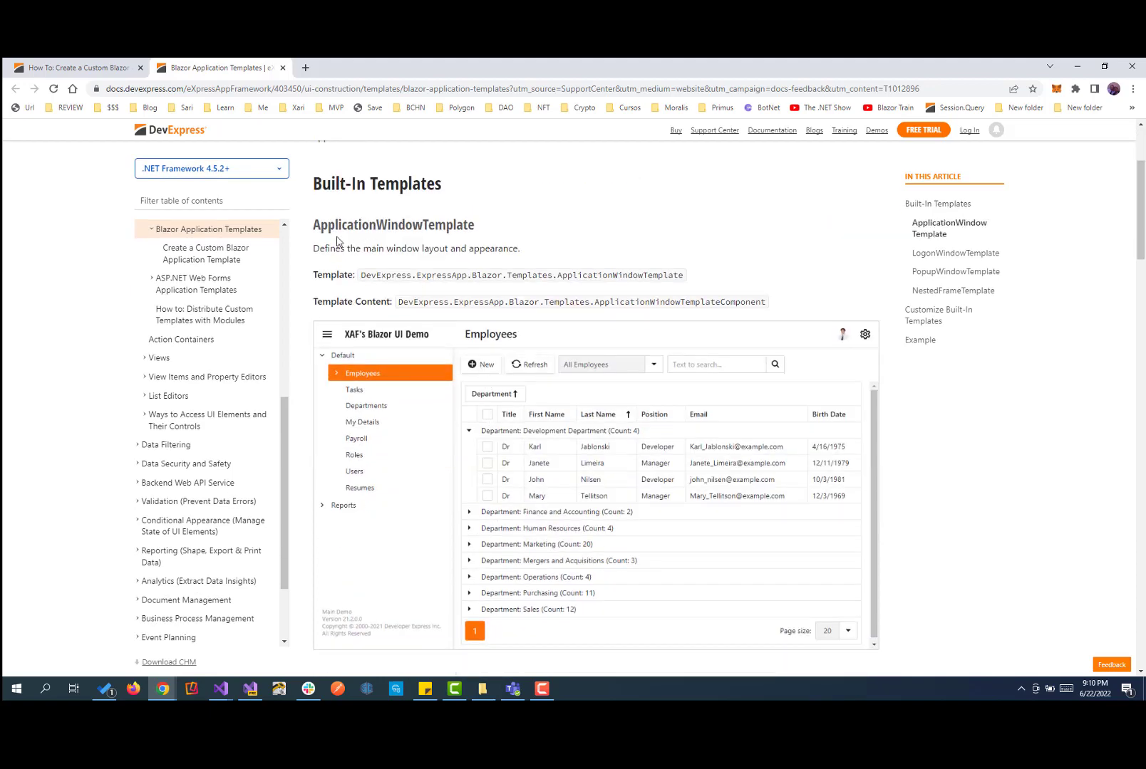
{"action": "scroll", "coordinate": [470, 378], "scroll_direction": "down", "scroll_amount": 4}
{"action": "scroll", "coordinate": [537, 430], "scroll_direction": "down", "scroll_amount": 5}
{"action": "scroll", "coordinate": [589, 469], "scroll_direction": "down", "scroll_amount": 4}
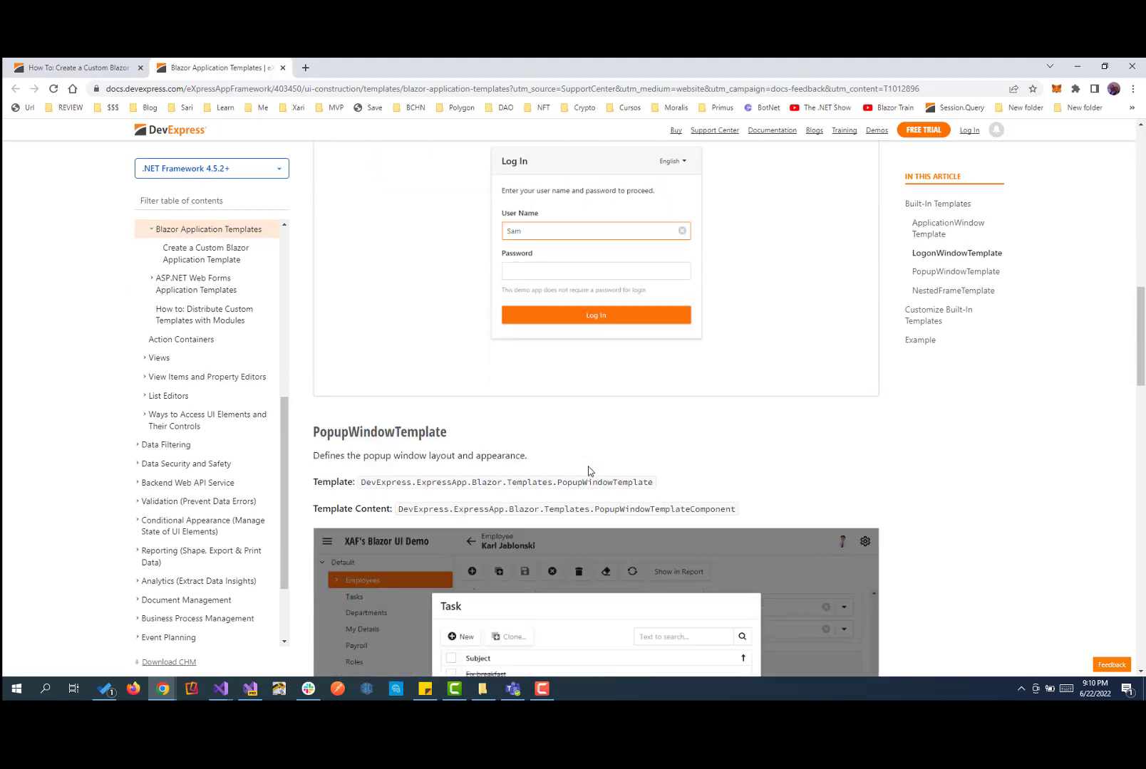
{"action": "scroll", "coordinate": [589, 469], "scroll_direction": "down", "scroll_amount": 2}
{"action": "scroll", "coordinate": [589, 469], "scroll_direction": "down", "scroll_amount": 4}
{"action": "scroll", "coordinate": [589, 469], "scroll_direction": "down", "scroll_amount": 5}
{"action": "scroll", "coordinate": [589, 470], "scroll_direction": "down", "scroll_amount": 4}
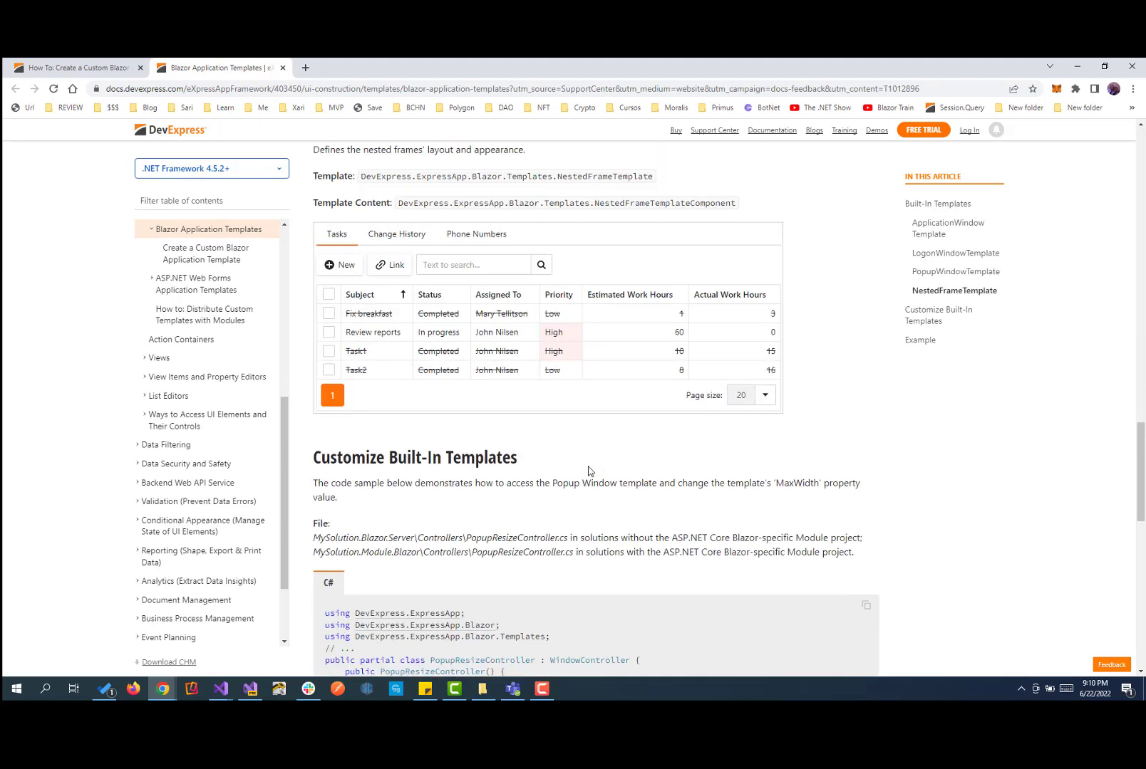
{"action": "scroll", "coordinate": [589, 469], "scroll_direction": "down", "scroll_amount": 2}
{"action": "scroll", "coordinate": [590, 469], "scroll_direction": "down", "scroll_amount": 6}
{"action": "scroll", "coordinate": [589, 469], "scroll_direction": "down", "scroll_amount": 1}
{"action": "scroll", "coordinate": [589, 470], "scroll_direction": "up", "scroll_amount": 5}
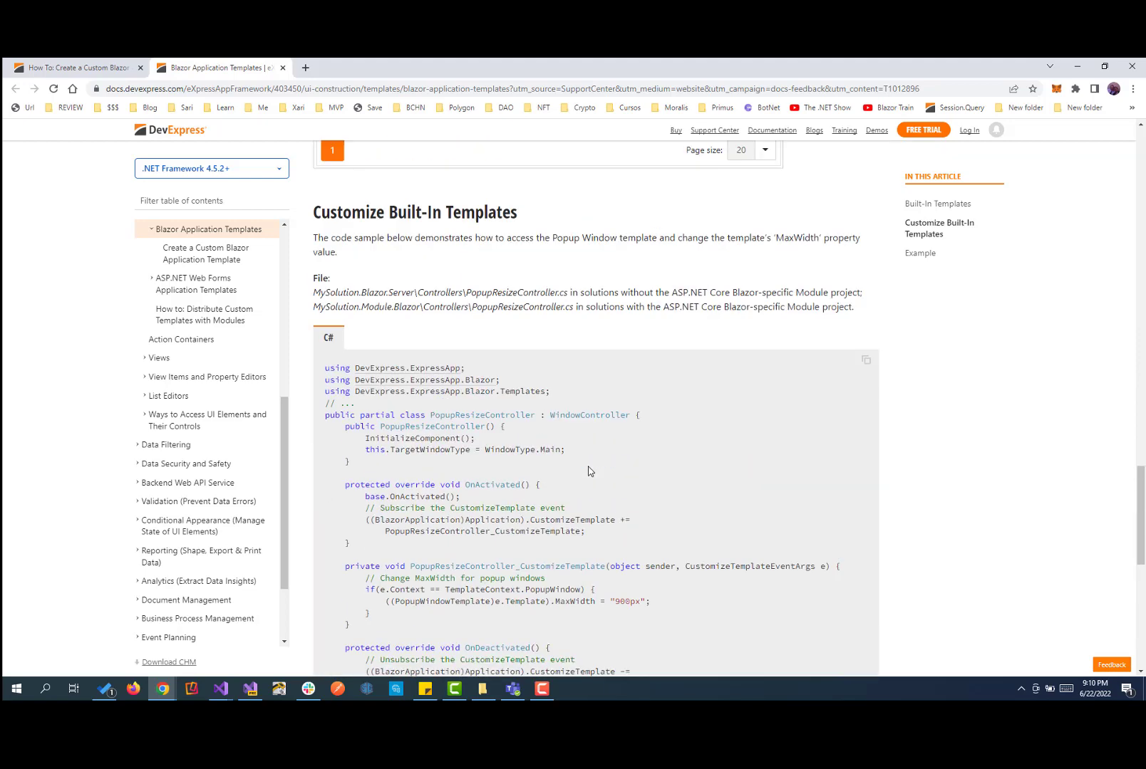
{"action": "scroll", "coordinate": [590, 469], "scroll_direction": "down", "scroll_amount": 5}
{"action": "scroll", "coordinate": [589, 470], "scroll_direction": "up", "scroll_amount": 5}
{"action": "scroll", "coordinate": [589, 470], "scroll_direction": "down", "scroll_amount": 5}
{"action": "scroll", "coordinate": [589, 470], "scroll_direction": "down", "scroll_amount": 3}
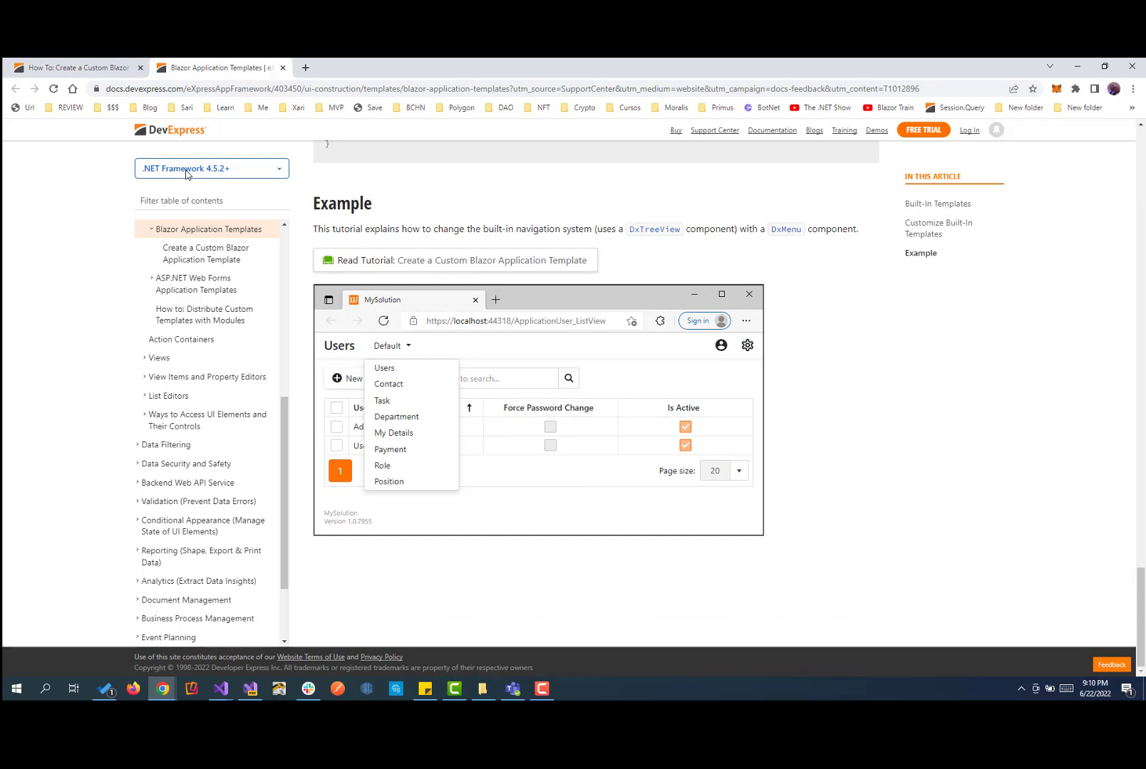
Read the custom Blazor template tutorial through step 7, then bring up Visual Studio window previews
{"action": "left_click", "coordinate": [79, 68]}
{"action": "scroll", "coordinate": [525, 382], "scroll_direction": "down", "scroll_amount": 5}
{"action": "scroll", "coordinate": [525, 382], "scroll_direction": "up", "scroll_amount": 4}
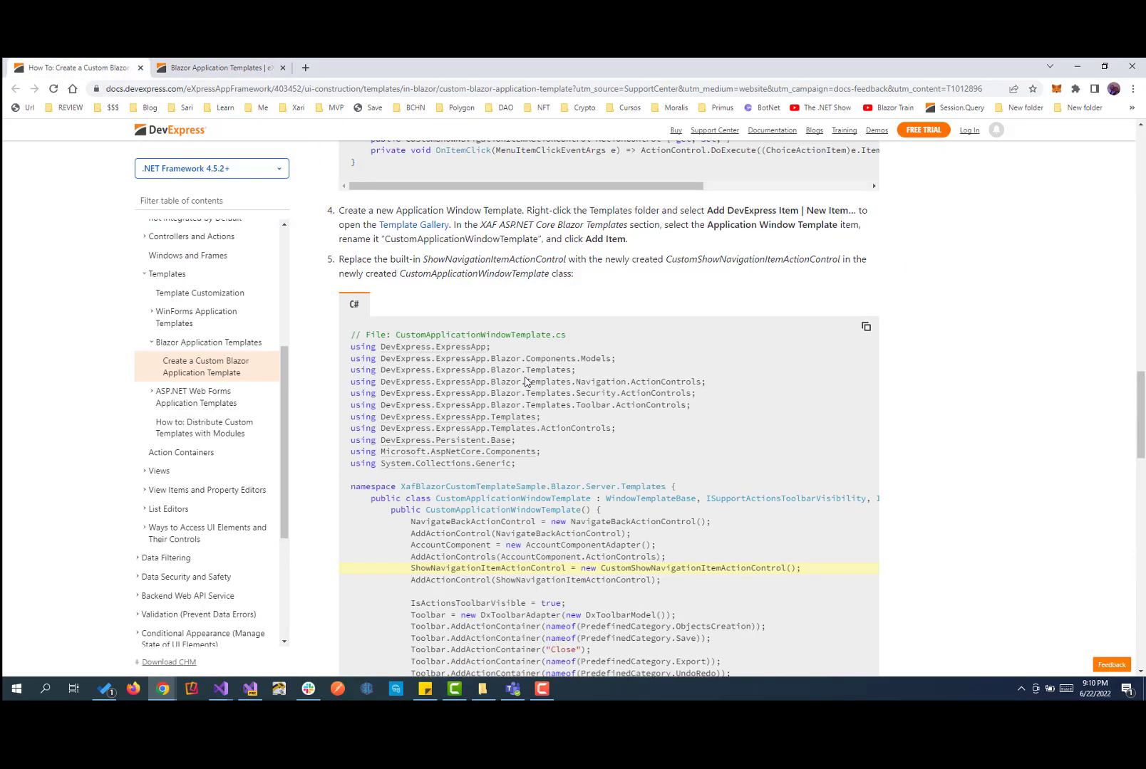
{"action": "scroll", "coordinate": [525, 382], "scroll_direction": "up", "scroll_amount": 5}
{"action": "scroll", "coordinate": [525, 382], "scroll_direction": "up", "scroll_amount": 5}
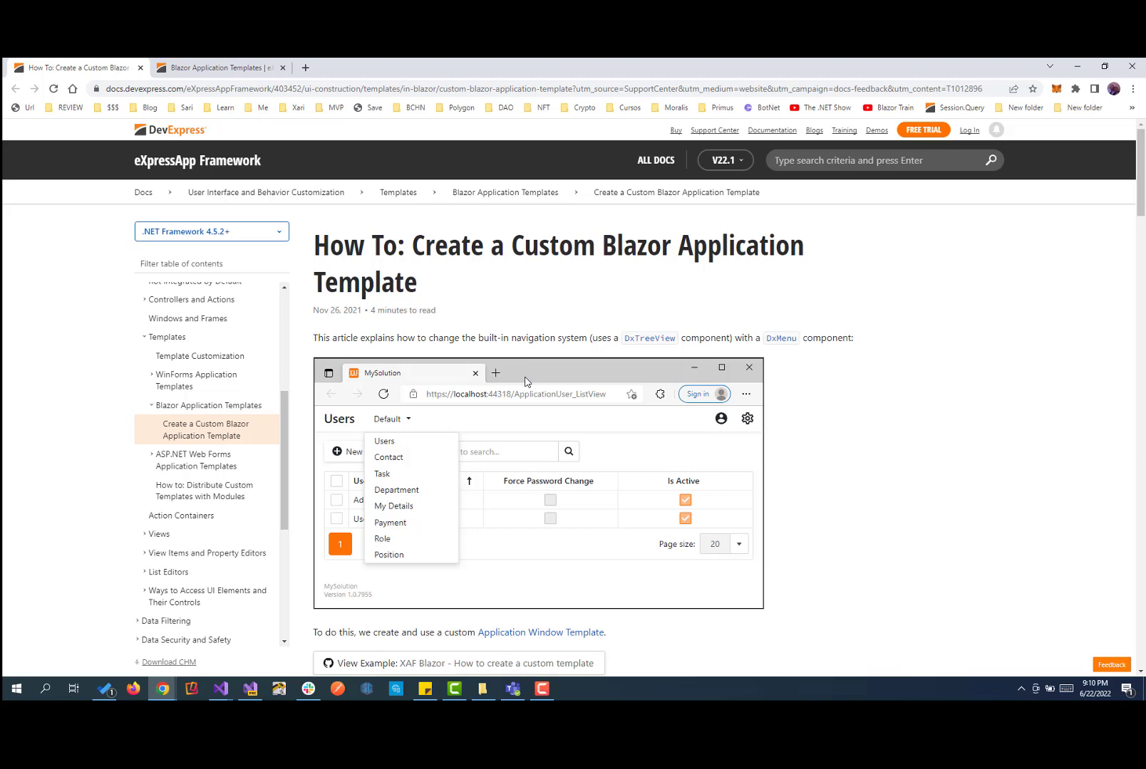
{"action": "scroll", "coordinate": [633, 432], "scroll_direction": "down", "scroll_amount": 4}
{"action": "scroll", "coordinate": [633, 432], "scroll_direction": "down", "scroll_amount": 2}
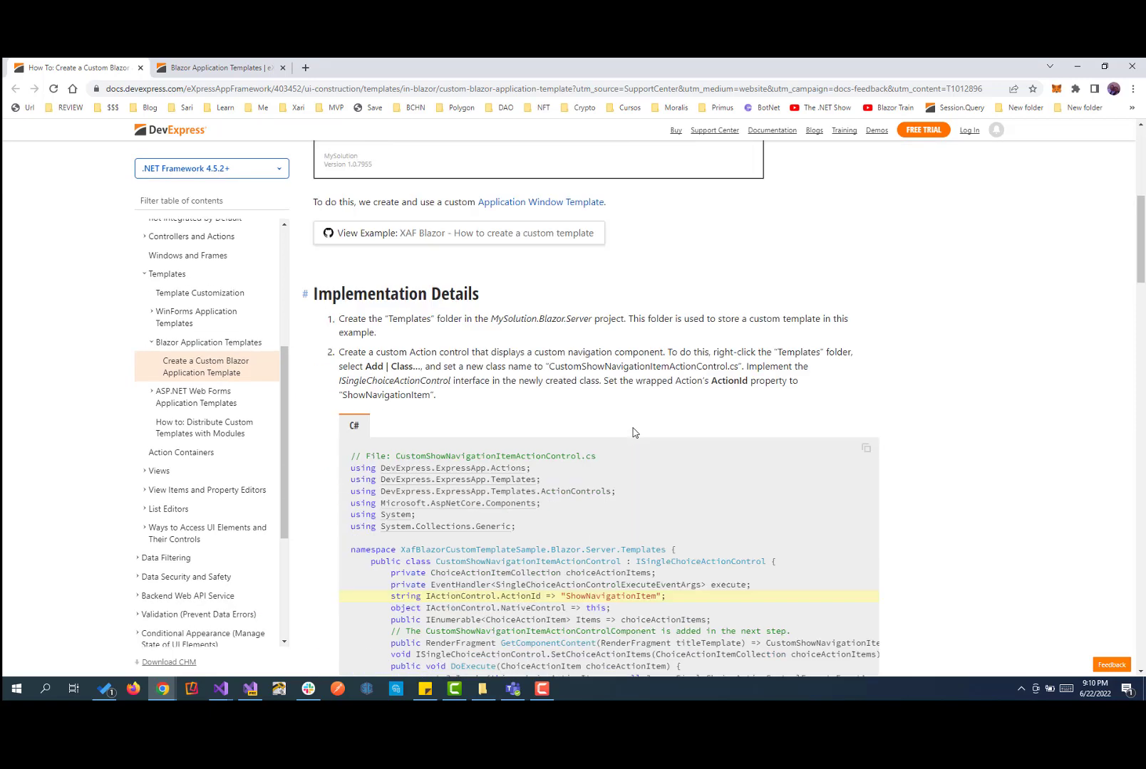
{"action": "scroll", "coordinate": [632, 432], "scroll_direction": "up", "scroll_amount": 5}
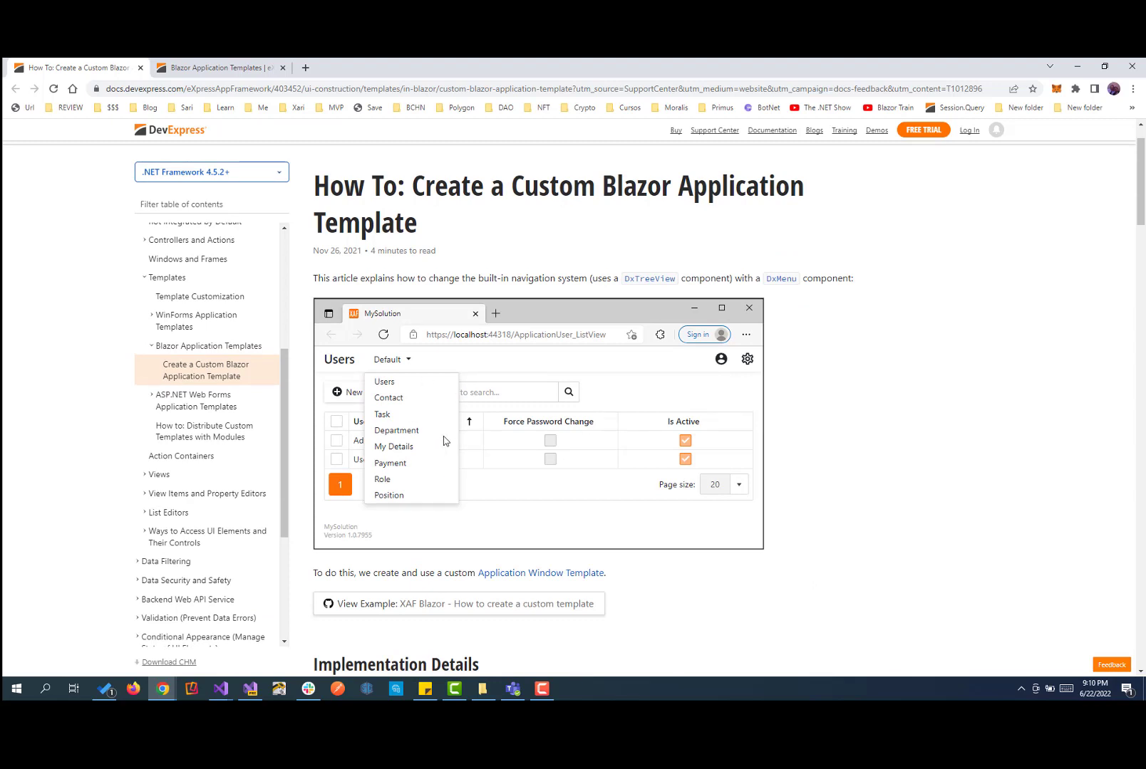
{"action": "scroll", "coordinate": [823, 420], "scroll_direction": "down", "scroll_amount": 8}
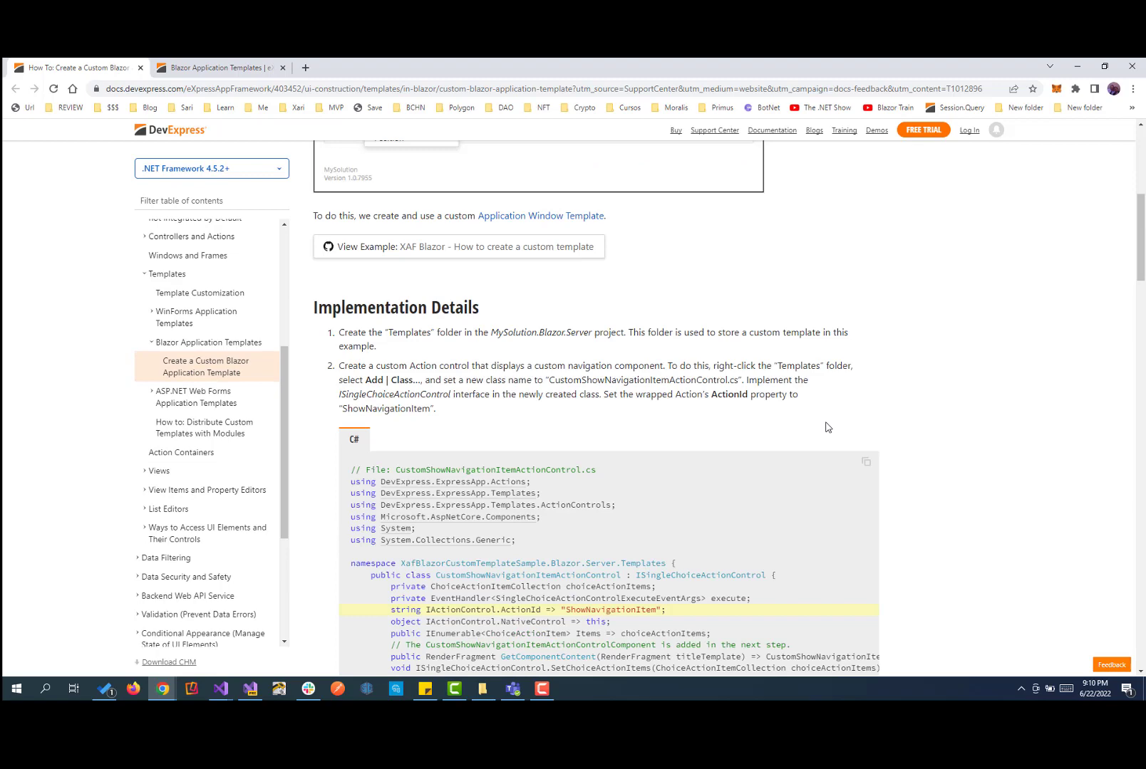
{"action": "scroll", "coordinate": [824, 420], "scroll_direction": "down", "scroll_amount": 8}
{"action": "scroll", "coordinate": [825, 425], "scroll_direction": "down", "scroll_amount": 5}
{"action": "scroll", "coordinate": [827, 427], "scroll_direction": "down", "scroll_amount": 8}
{"action": "scroll", "coordinate": [826, 426], "scroll_direction": "down", "scroll_amount": 8}
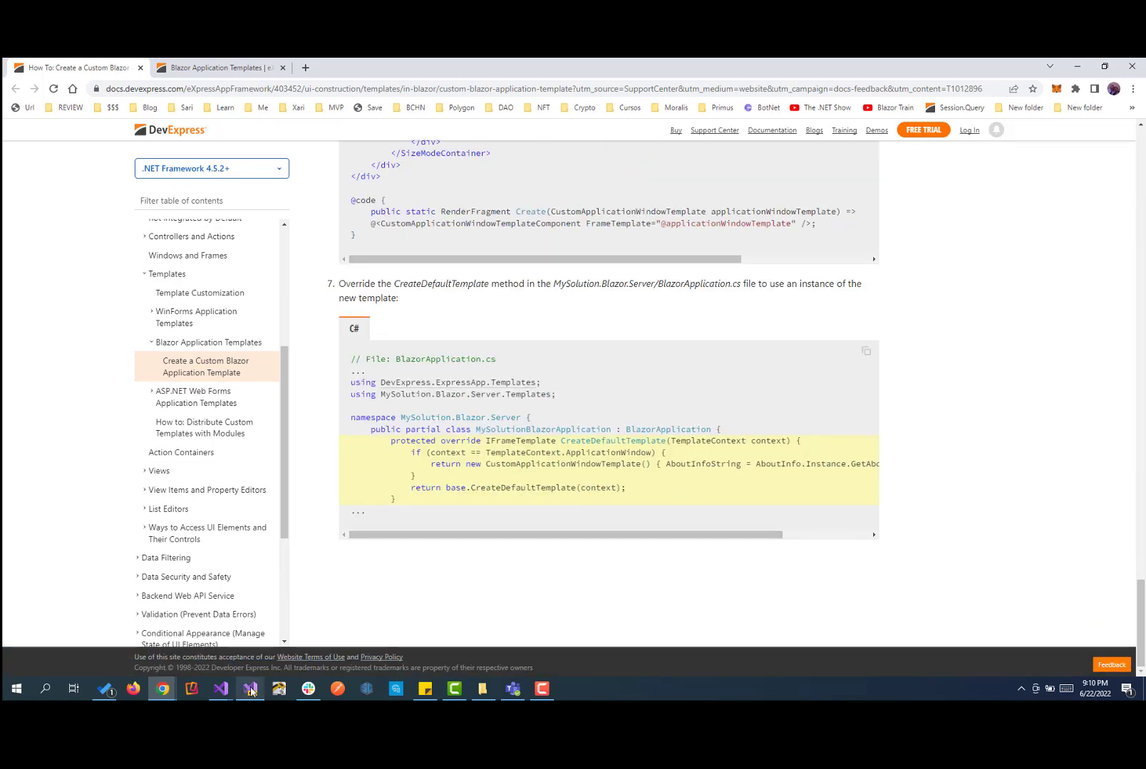
{"action": "left_click", "coordinate": [220, 689]}
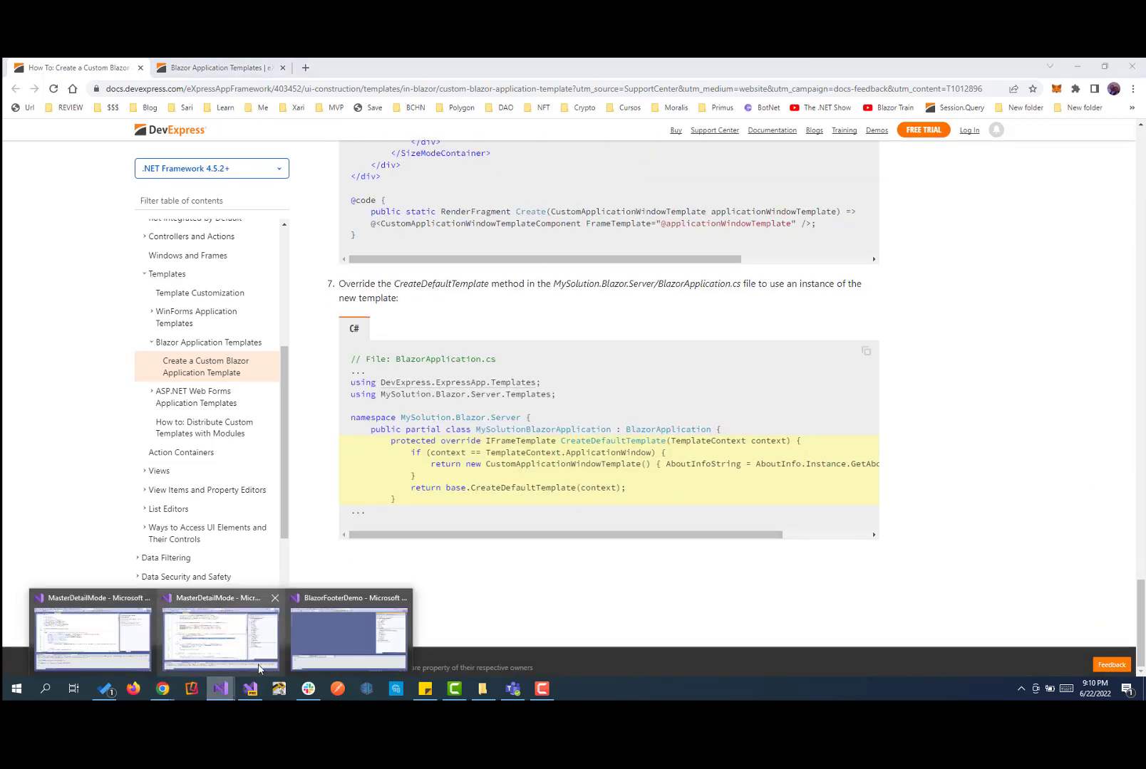
In BlazorFooterDemo, preview the Application Window Template item for Templates without adding it
{"action": "left_click", "coordinate": [342, 622]}
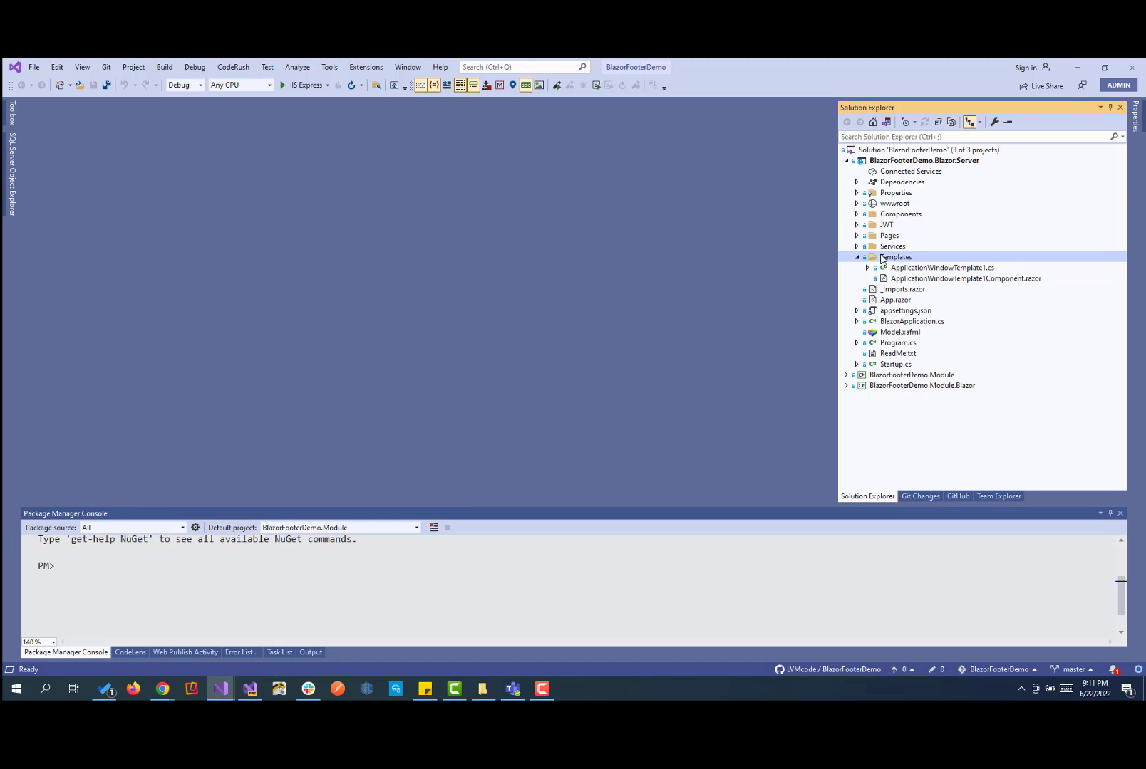
{"action": "right_click", "coordinate": [890, 260]}
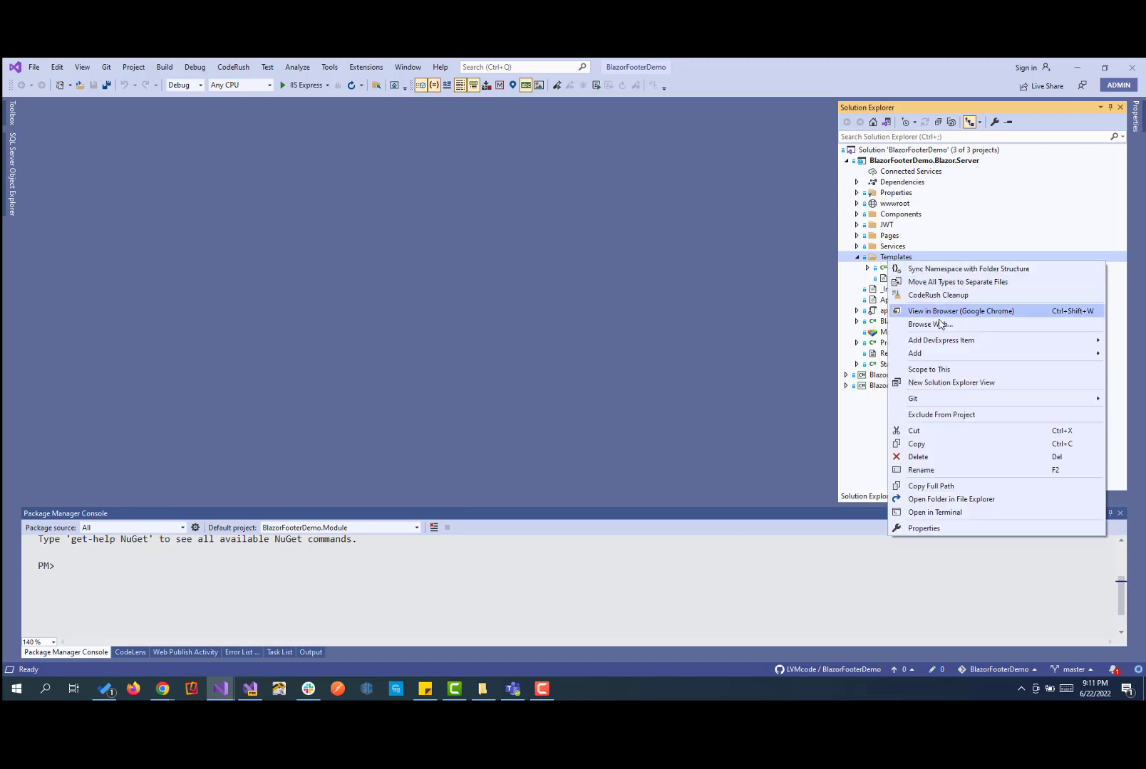
{"action": "mouse_move", "coordinate": [941, 340]}
{"action": "left_click", "coordinate": [871, 342]}
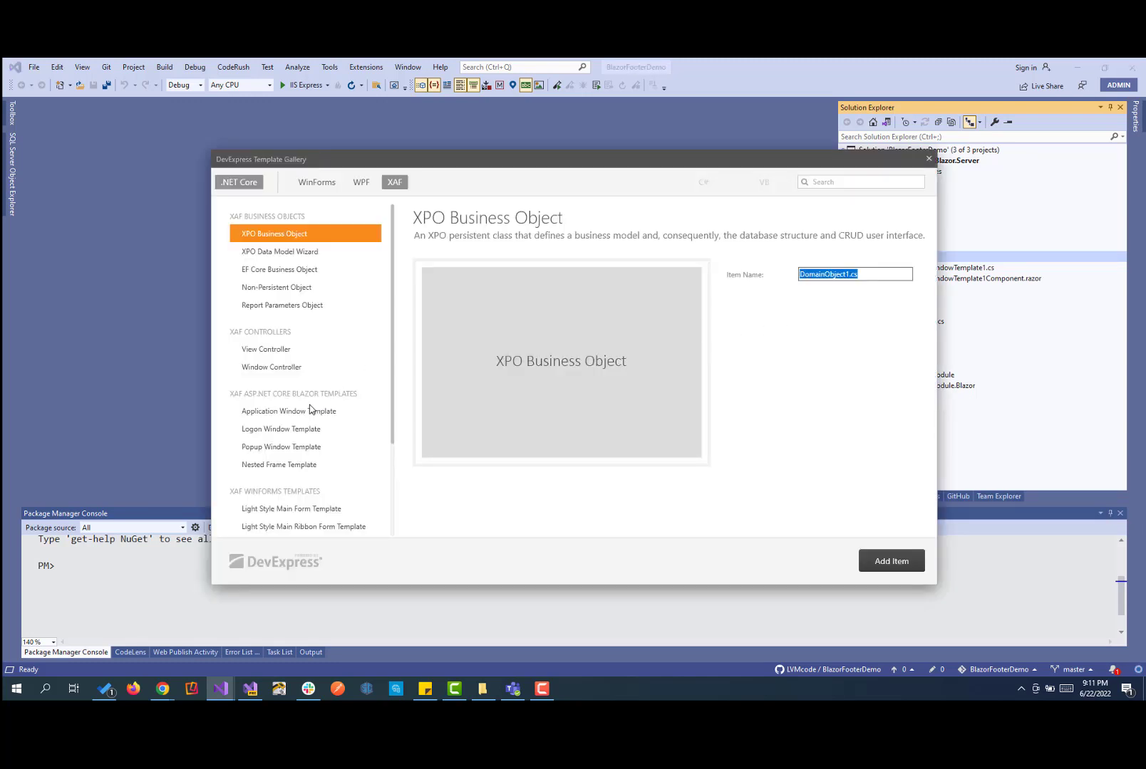
{"action": "left_click", "coordinate": [311, 410]}
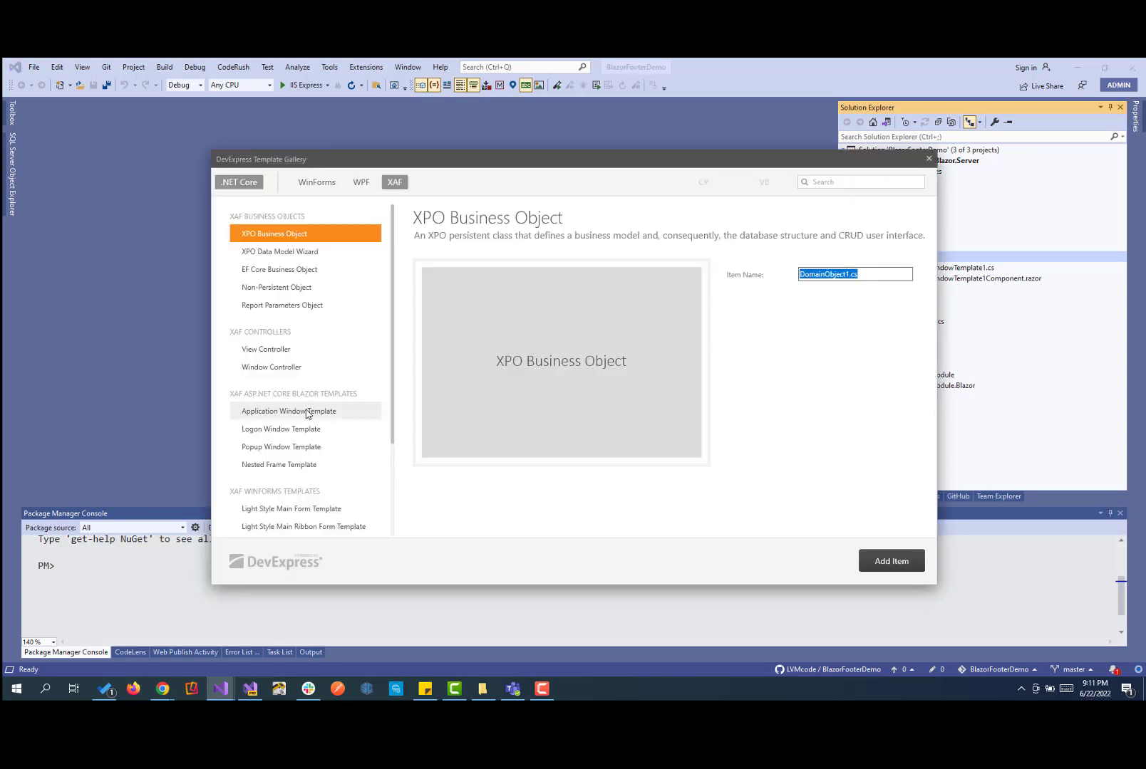
{"action": "left_click", "coordinate": [929, 160]}
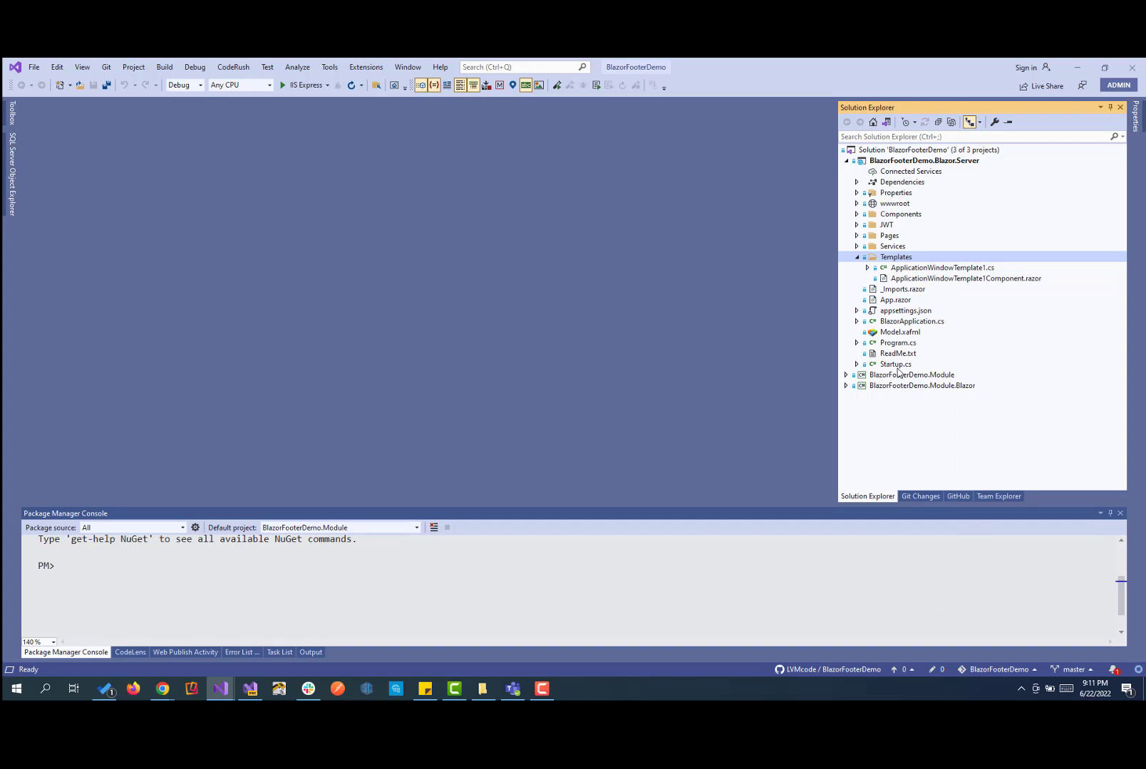
{"action": "left_click", "coordinate": [918, 322]}
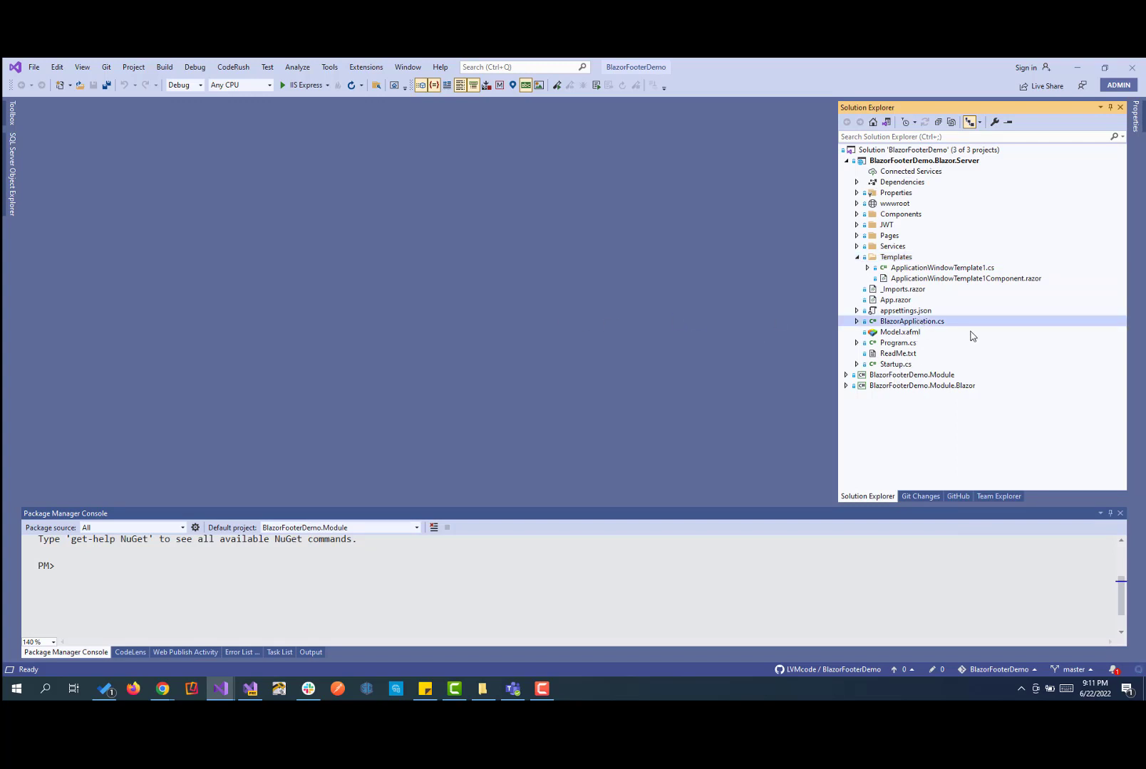
Open BlazorApplication.cs, select the ApplicationWindowTemplate1() call, and locate the template's razor file
{"action": "double_click", "coordinate": [918, 322]}
{"action": "scroll", "coordinate": [532, 322], "scroll_direction": "down", "scroll_amount": 5}
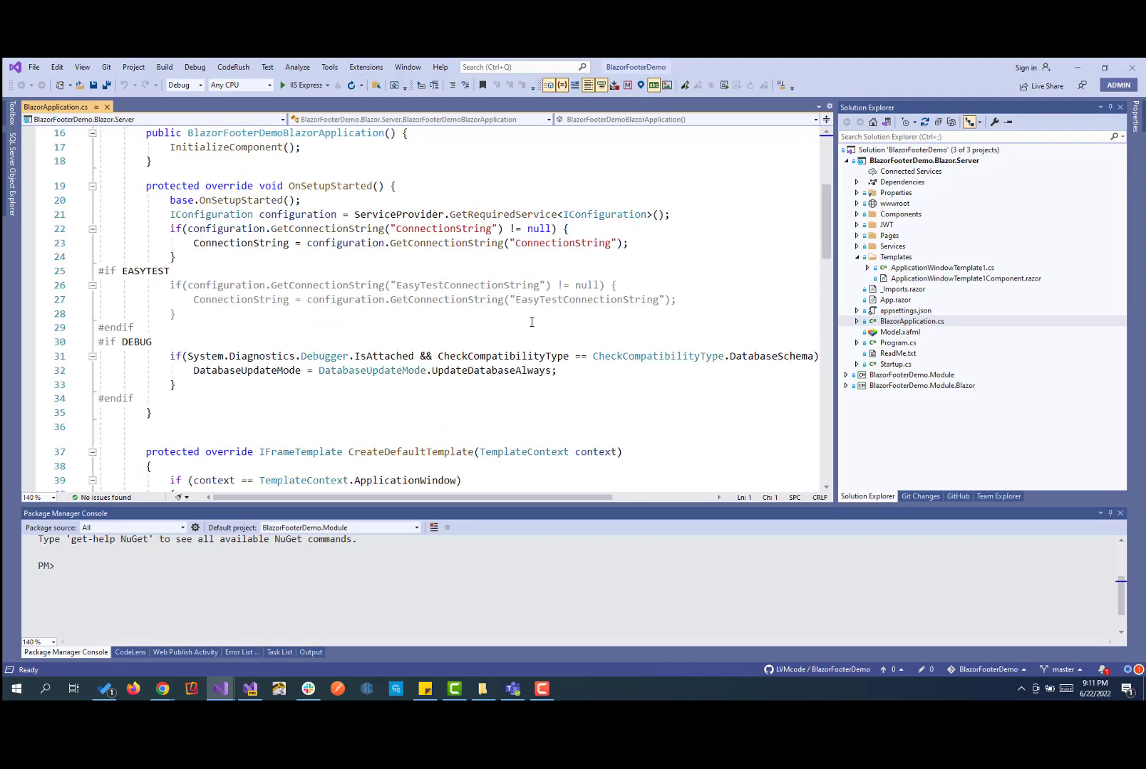
{"action": "scroll", "coordinate": [532, 322], "scroll_direction": "down", "scroll_amount": 4}
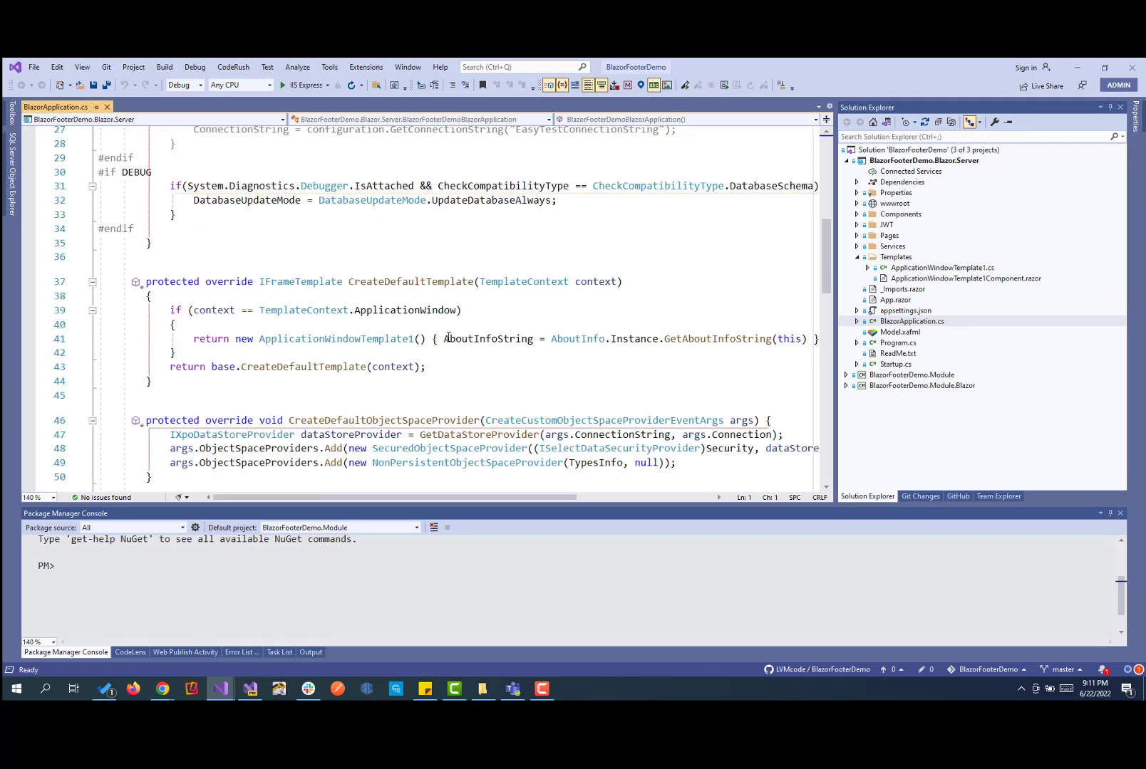
{"action": "left_click_drag", "start_coordinate": [433, 338], "coordinate": [259, 338]}
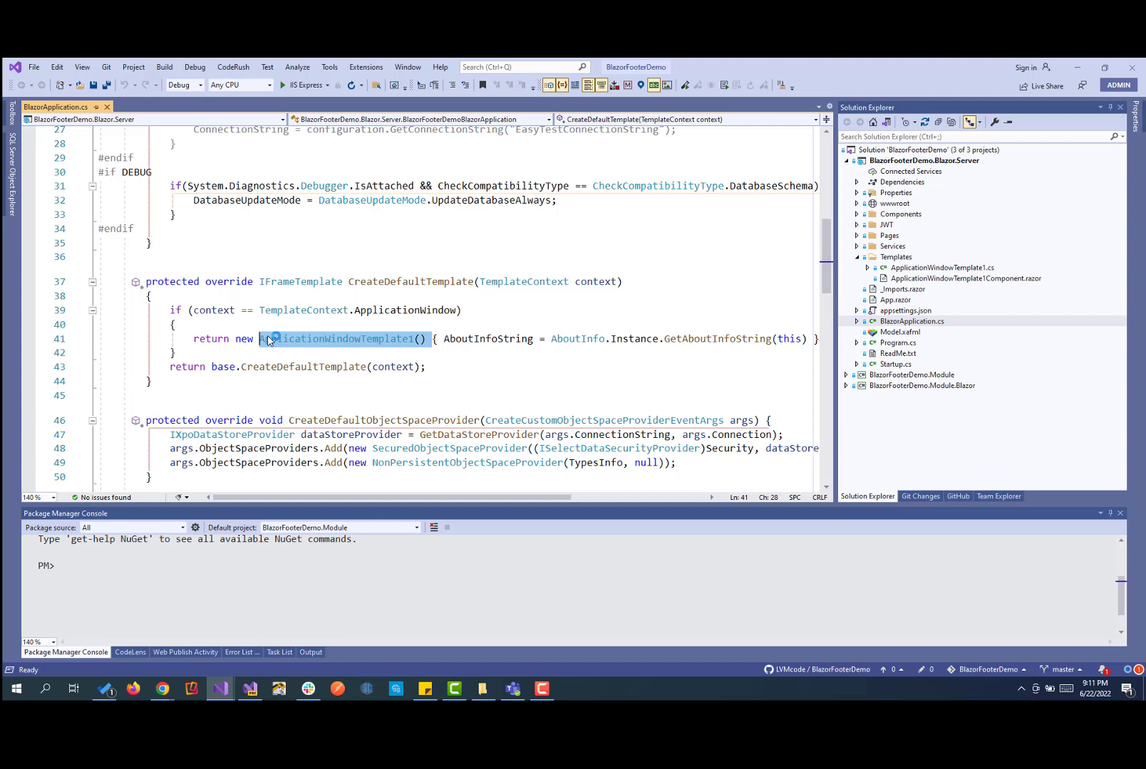
{"action": "left_click", "coordinate": [943, 269]}
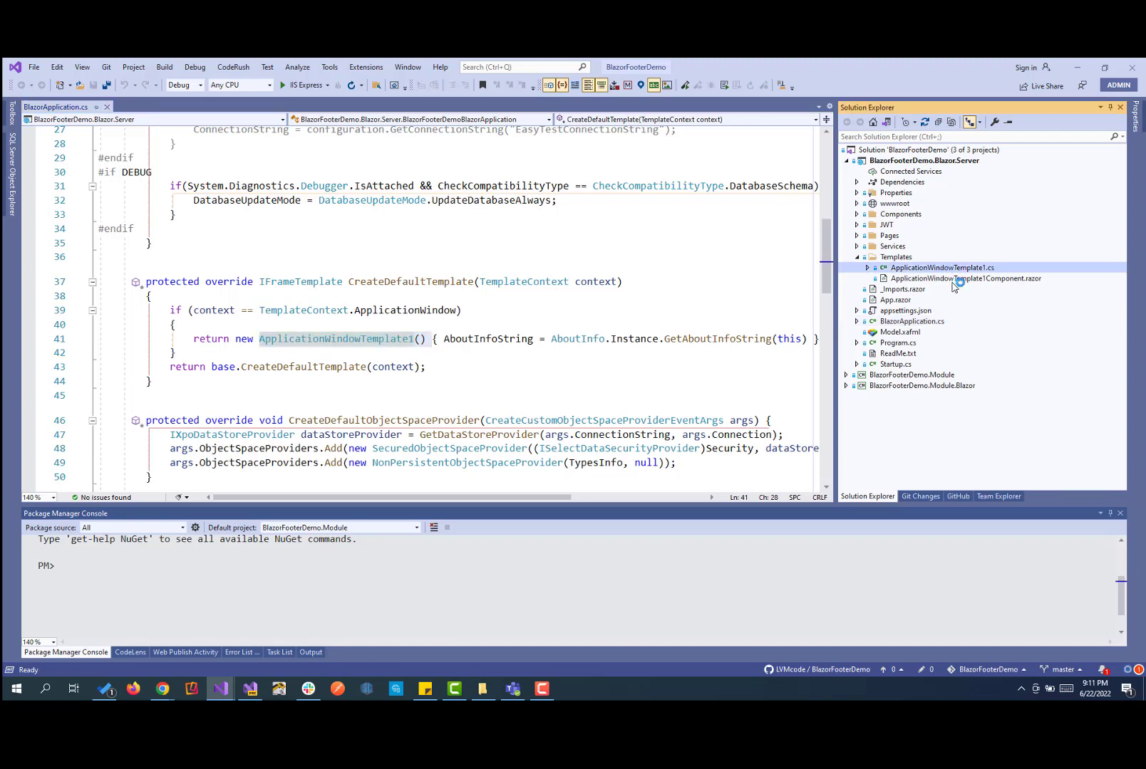
{"action": "left_click", "coordinate": [956, 280]}
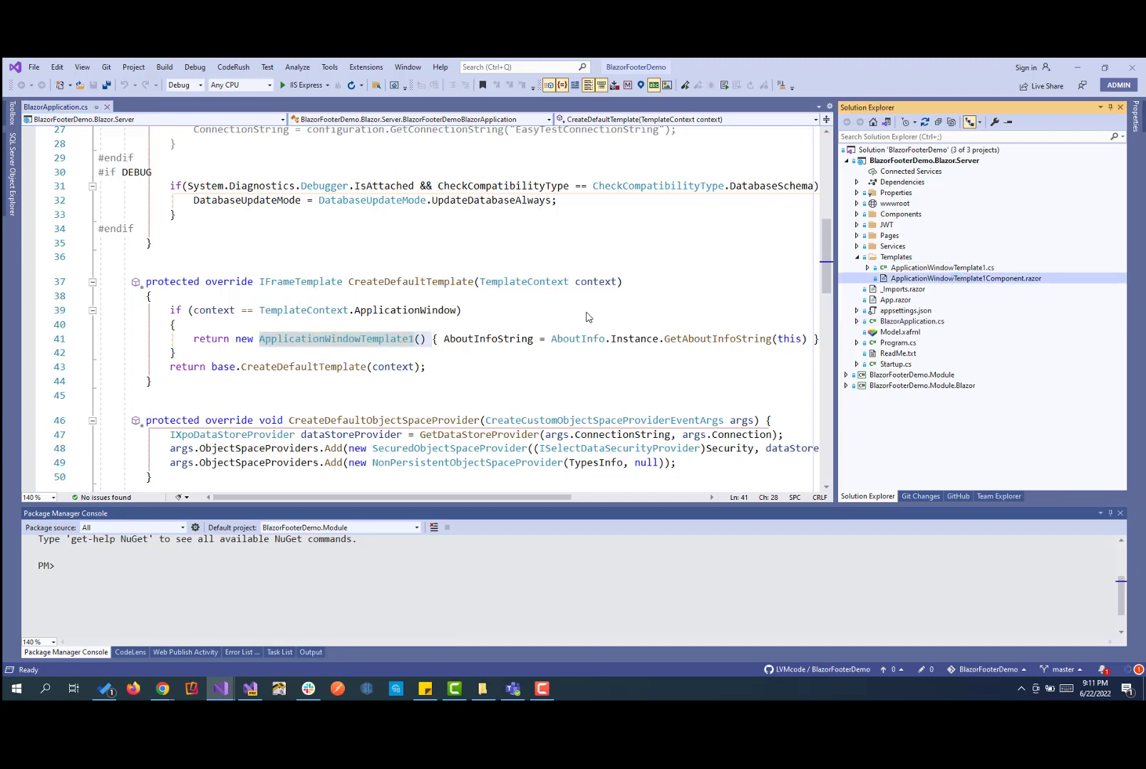
Open ApplicationWindowTemplate1Component.razor, then XariFooter.razor from the Components folder
{"action": "double_click", "coordinate": [963, 279]}
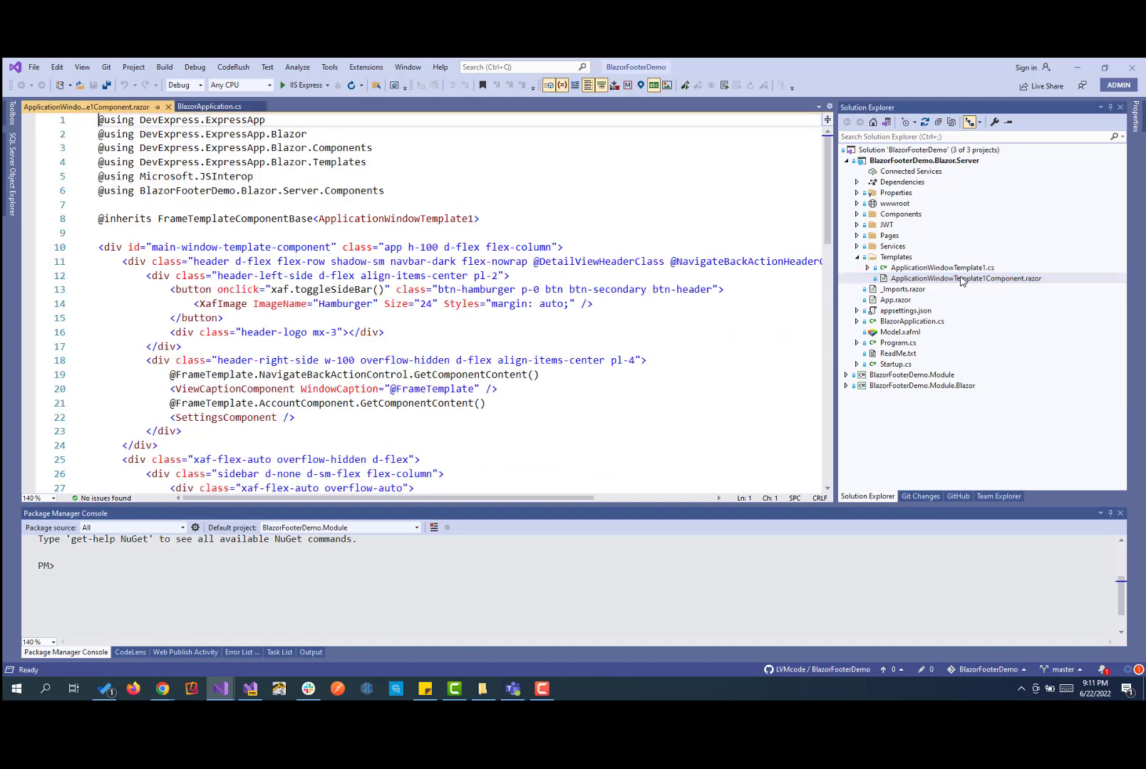
{"action": "left_click", "coordinate": [855, 215]}
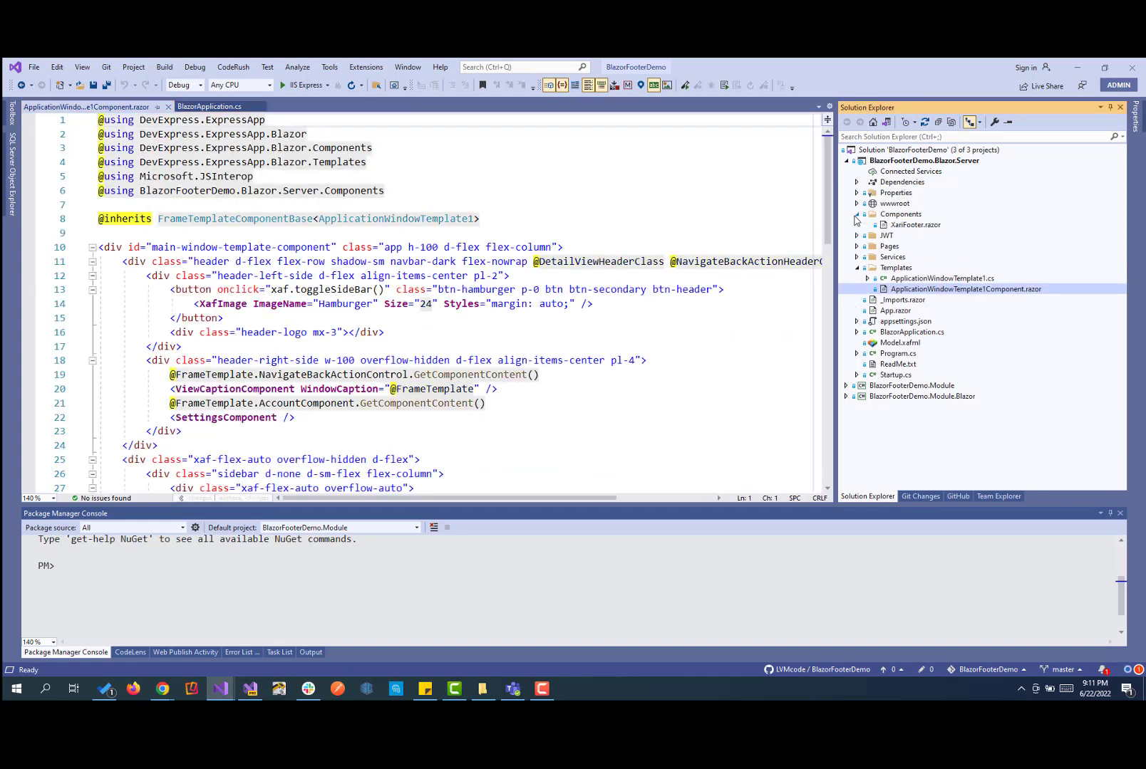
{"action": "left_click", "coordinate": [915, 225]}
{"action": "double_click", "coordinate": [914, 225]}
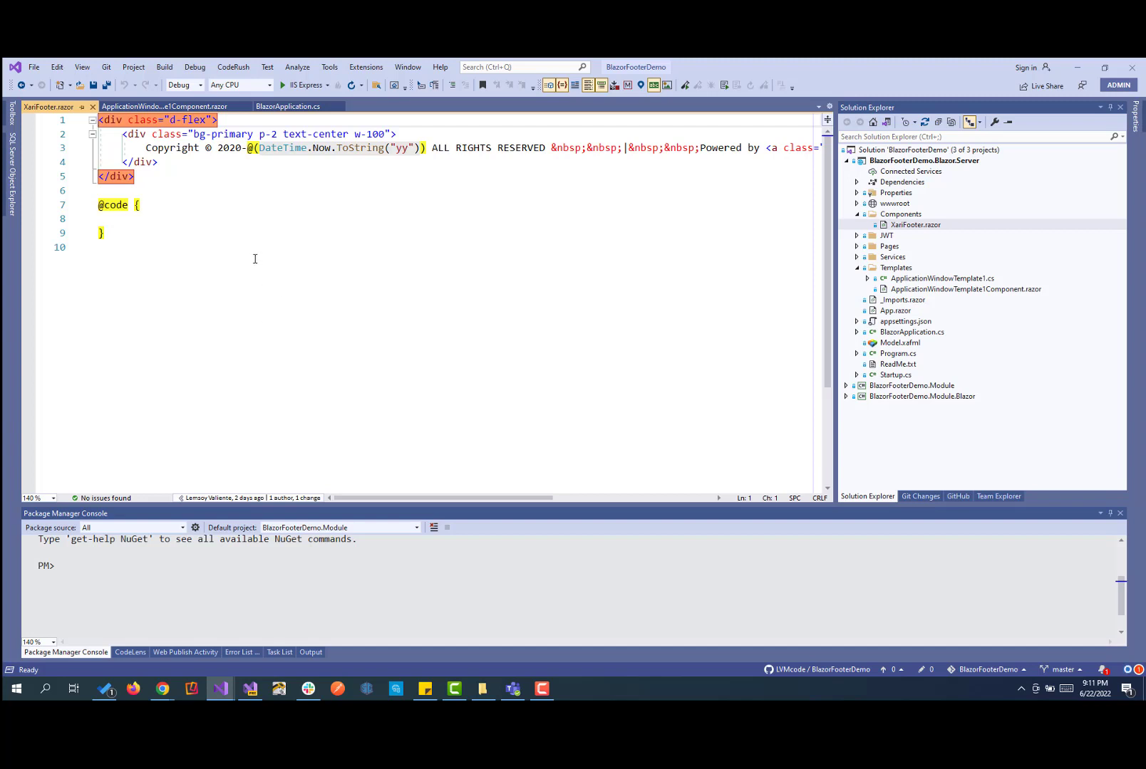
Highlight the XariFooter markup and its footer div's bg-primary class list
{"action": "left_click_drag", "start_coordinate": [154, 176], "coordinate": [98, 119]}
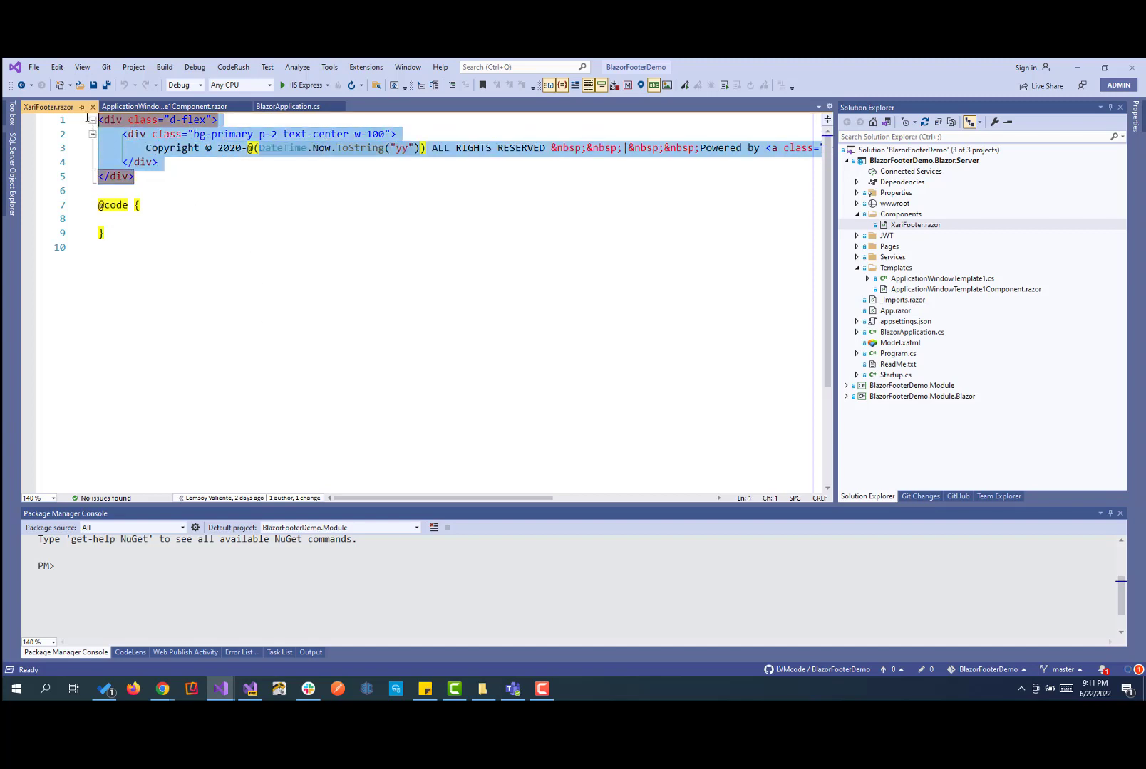
{"action": "left_click", "coordinate": [280, 224]}
{"action": "left_click_drag", "start_coordinate": [193, 133], "coordinate": [384, 133]}
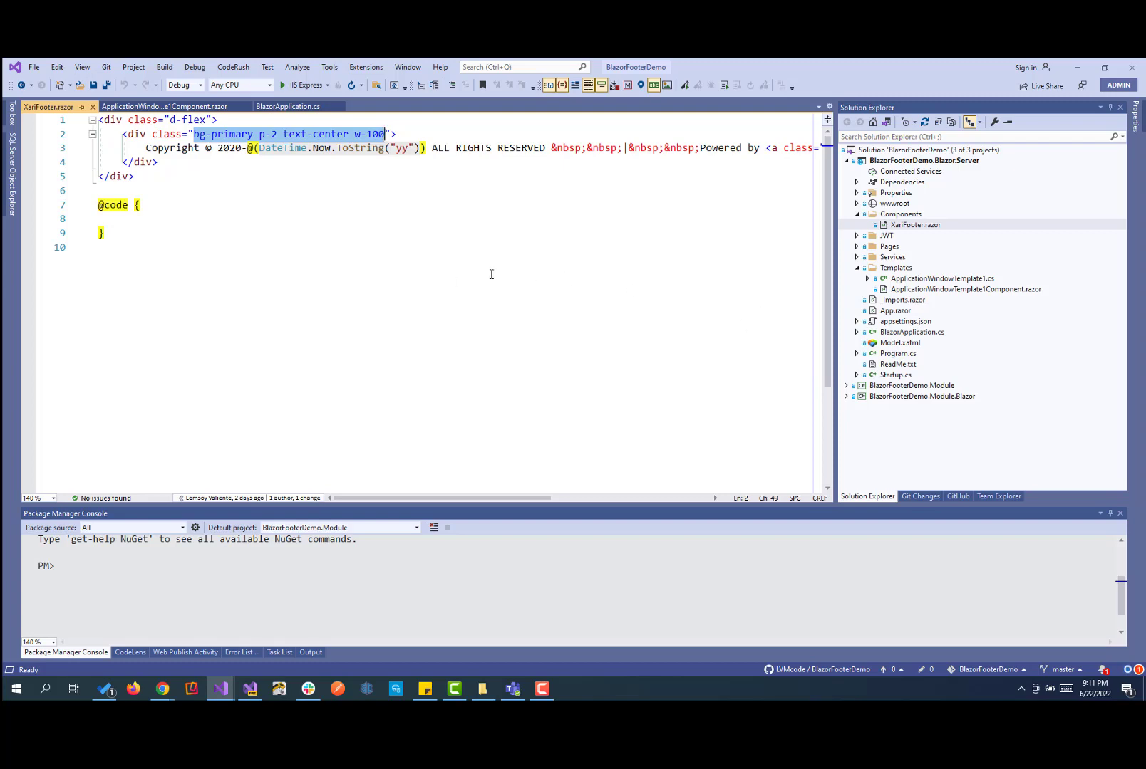
Find <XariFooter /> on line 46 of the window template and run on IIS Express
{"action": "left_click", "coordinate": [164, 106]}
{"action": "scroll", "coordinate": [324, 311], "scroll_direction": "down", "scroll_amount": 5}
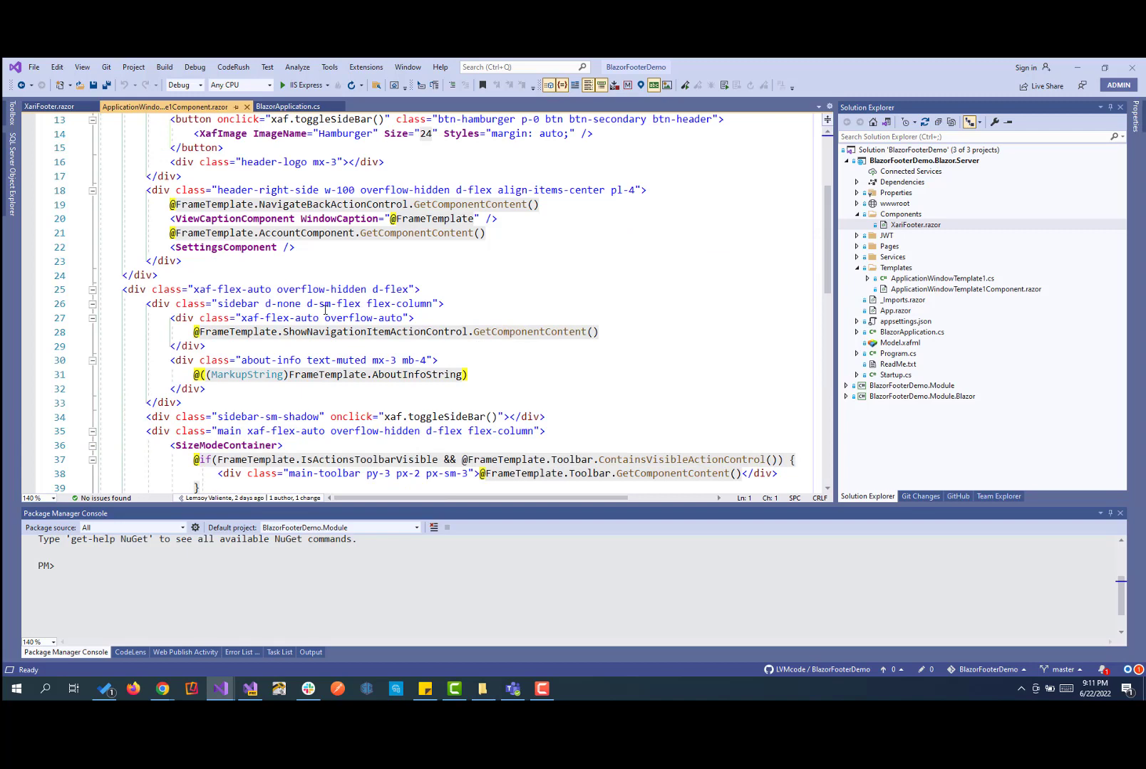
{"action": "scroll", "coordinate": [325, 311], "scroll_direction": "down", "scroll_amount": 5}
{"action": "left_click_drag", "start_coordinate": [208, 332], "coordinate": [102, 333]}
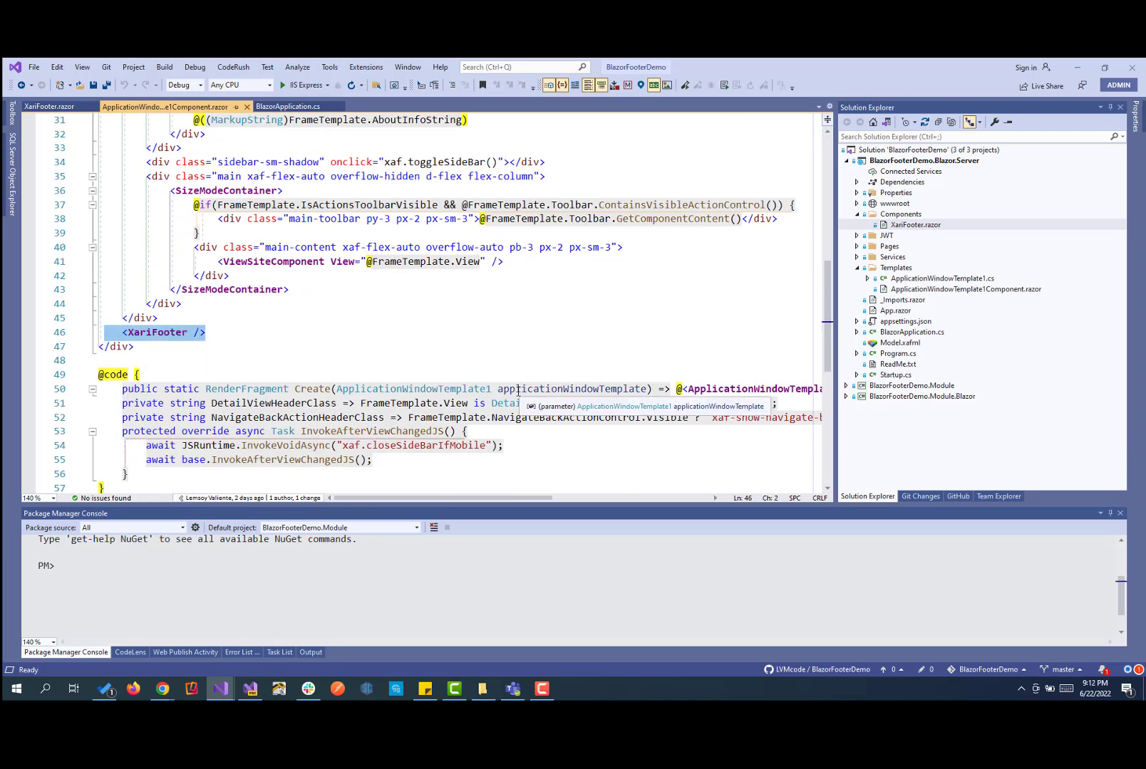
{"action": "scroll", "coordinate": [517, 391], "scroll_direction": "down", "scroll_amount": 3}
{"action": "scroll", "coordinate": [517, 391], "scroll_direction": "up", "scroll_amount": 6}
{"action": "left_click", "coordinate": [304, 84]}
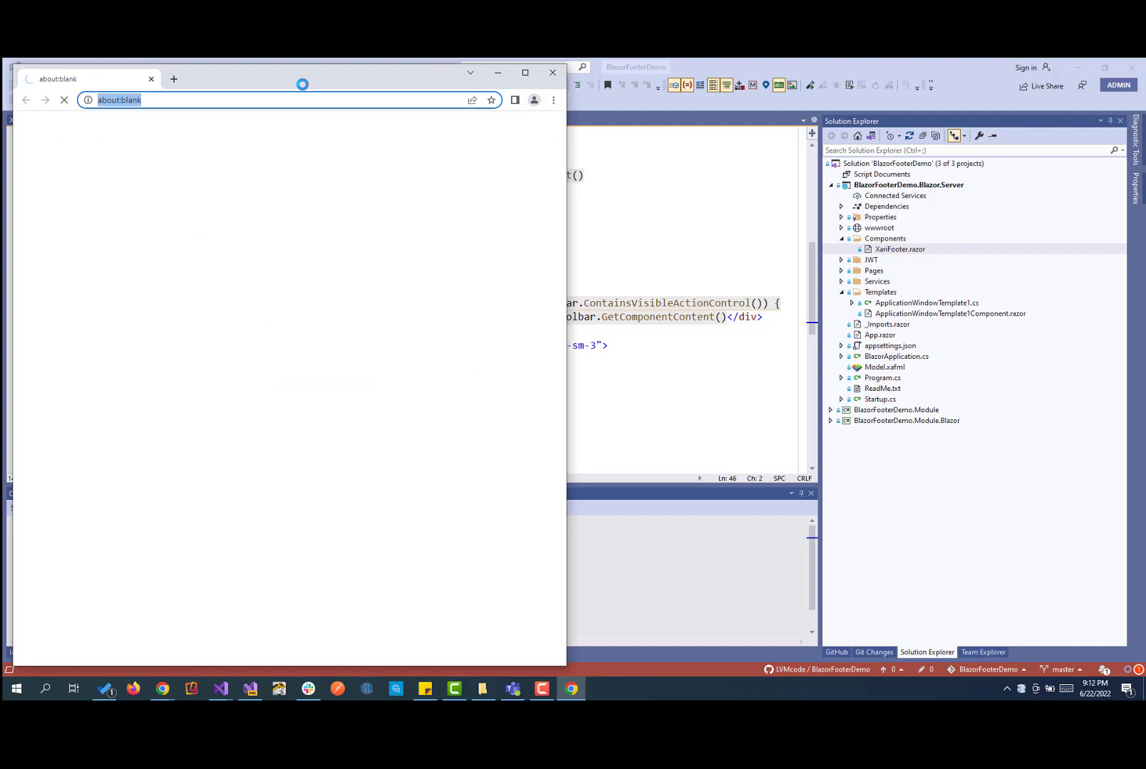
Maximize Chrome and log in as Admin to reach the Users list
{"action": "left_click", "coordinate": [525, 73]}
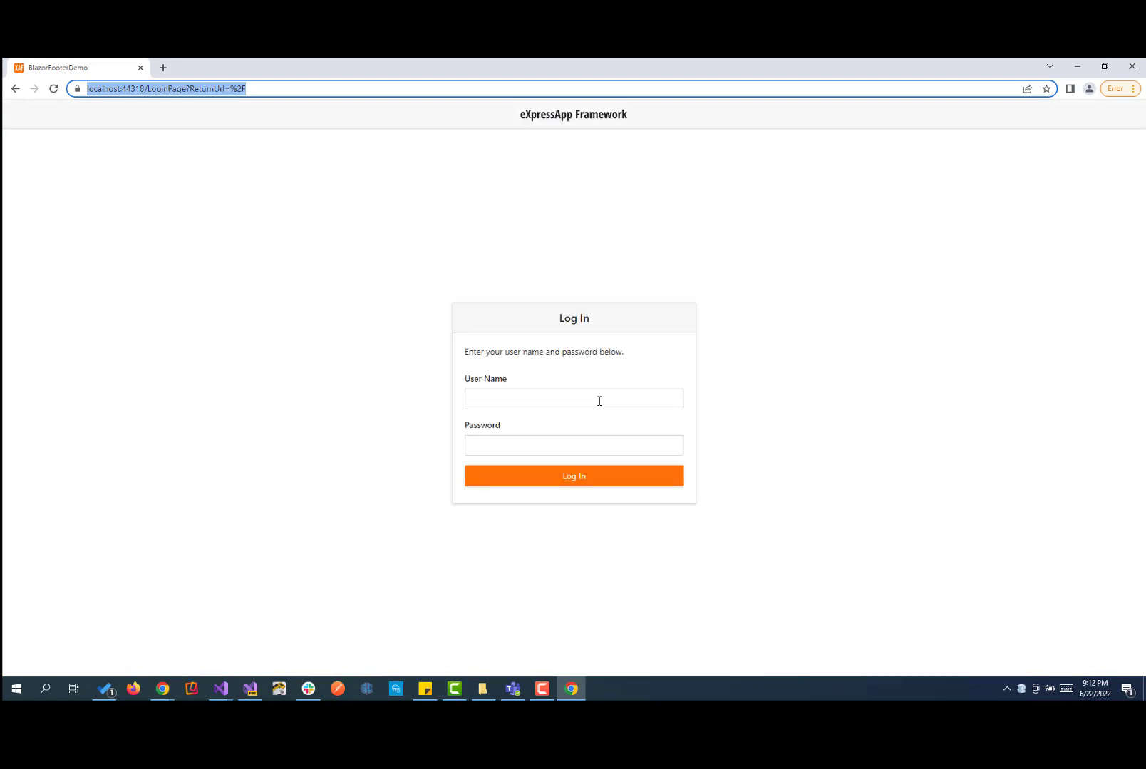
{"action": "left_click", "coordinate": [598, 401]}
{"action": "type", "text": "Adm"}
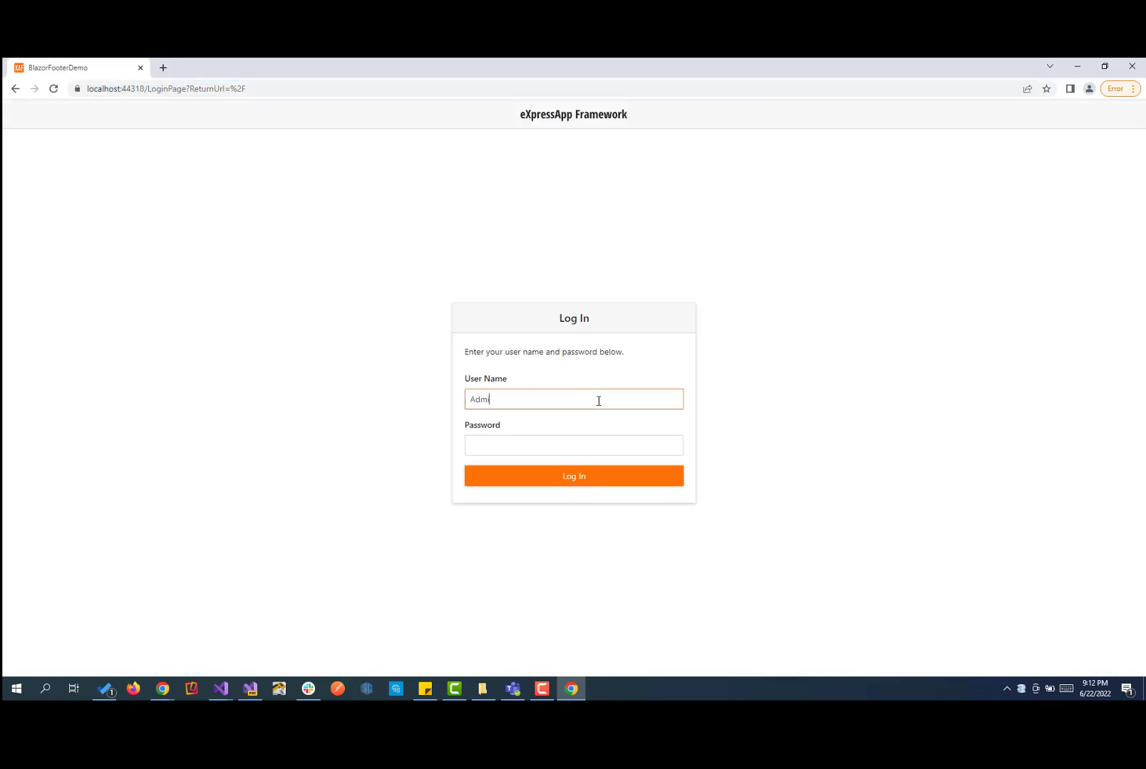
{"action": "type", "text": "n"}
{"action": "key", "text": "Return"}
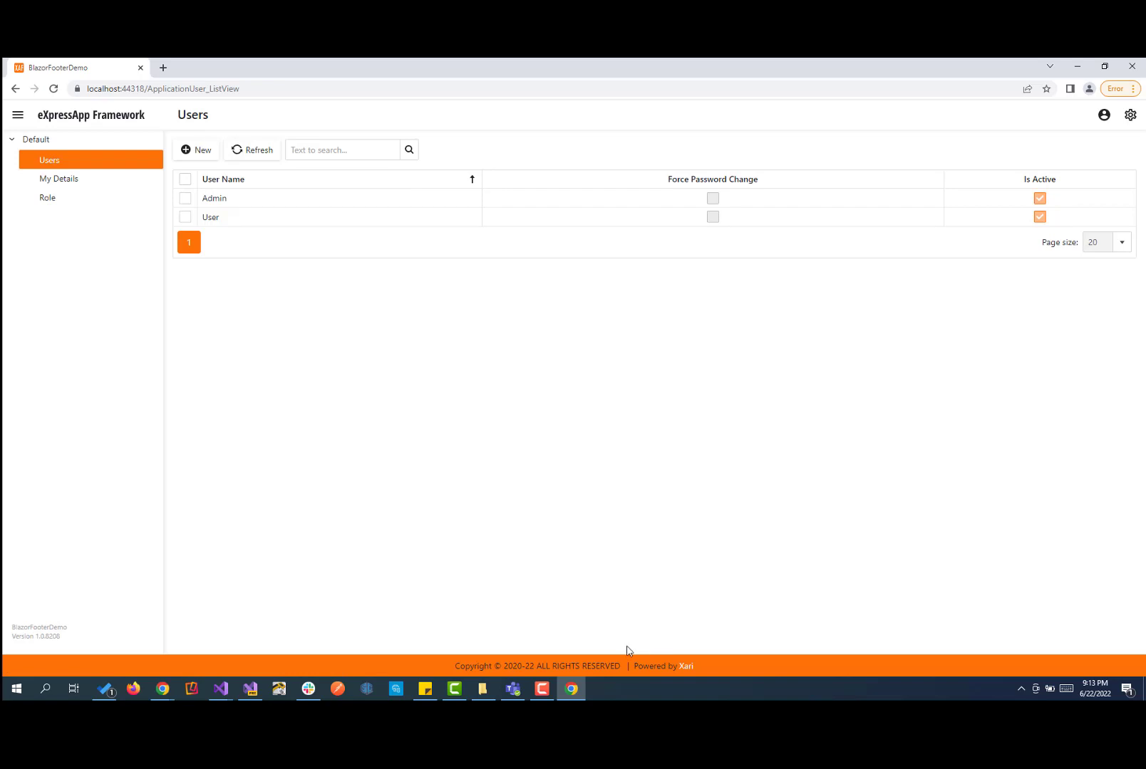
Follow the footer's Xari link to xari.io, then return to the BlazorFooterDemo tab
{"action": "left_click_drag", "start_coordinate": [445, 665], "coordinate": [702, 668]}
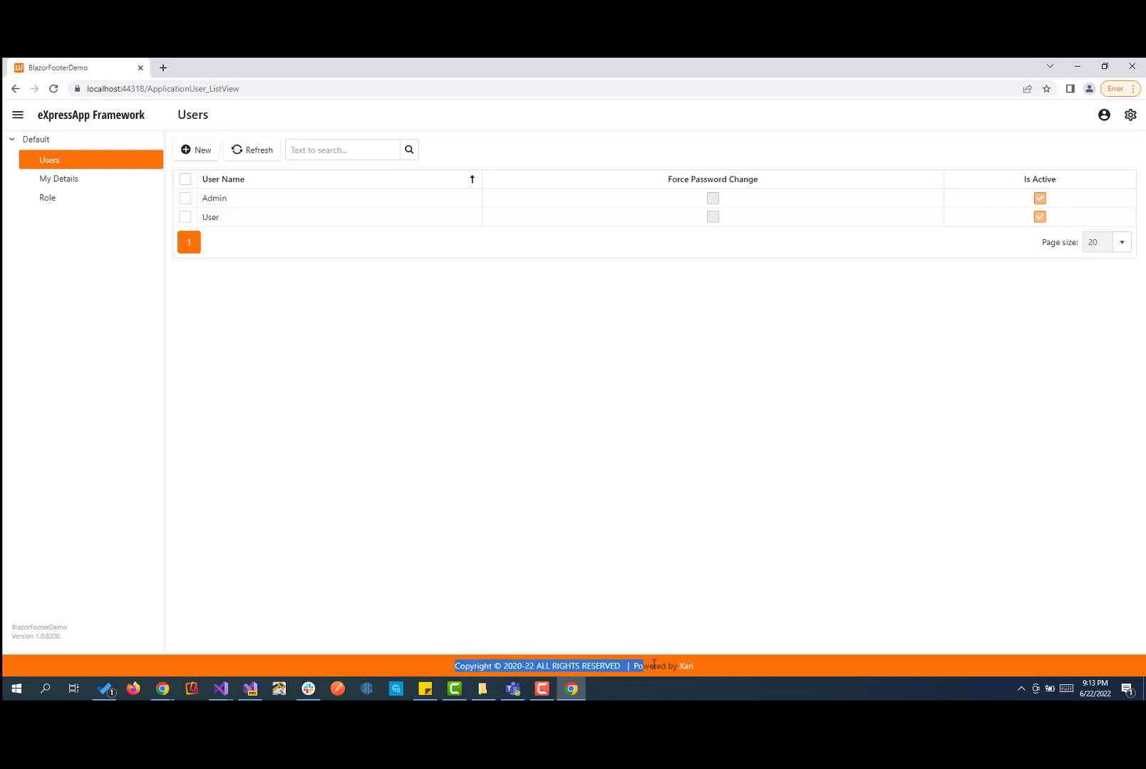
{"action": "left_click", "coordinate": [702, 670]}
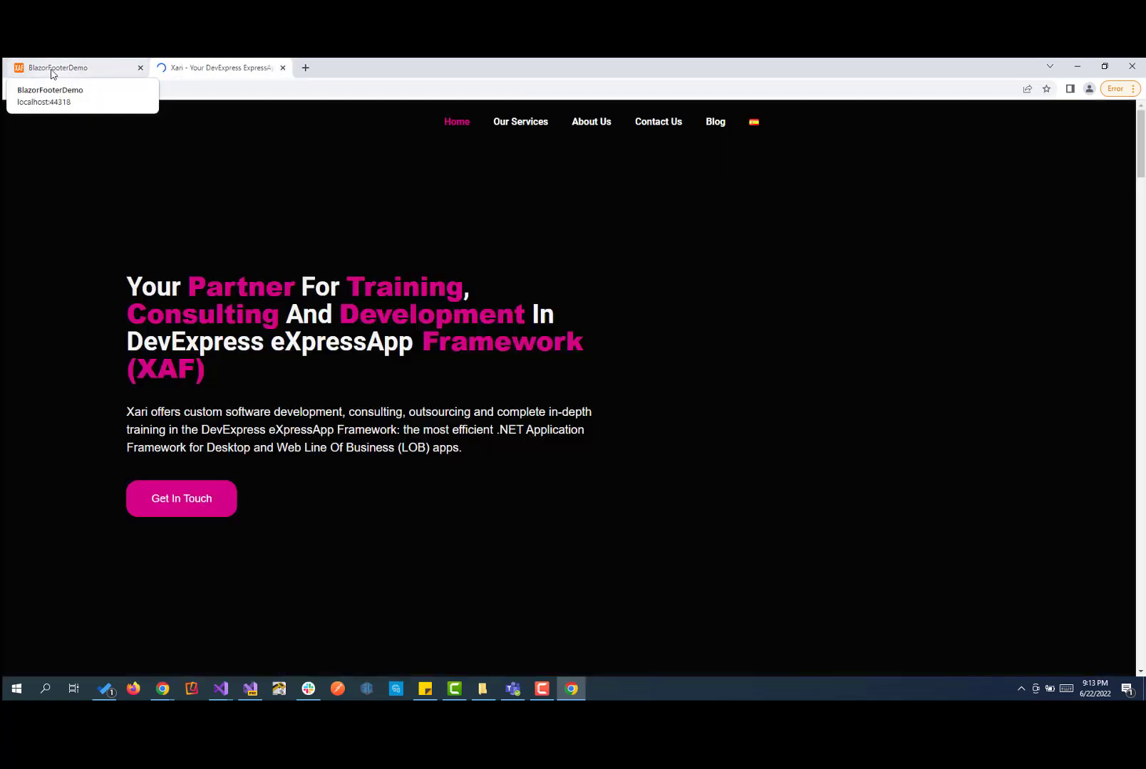
{"action": "left_click", "coordinate": [84, 67]}
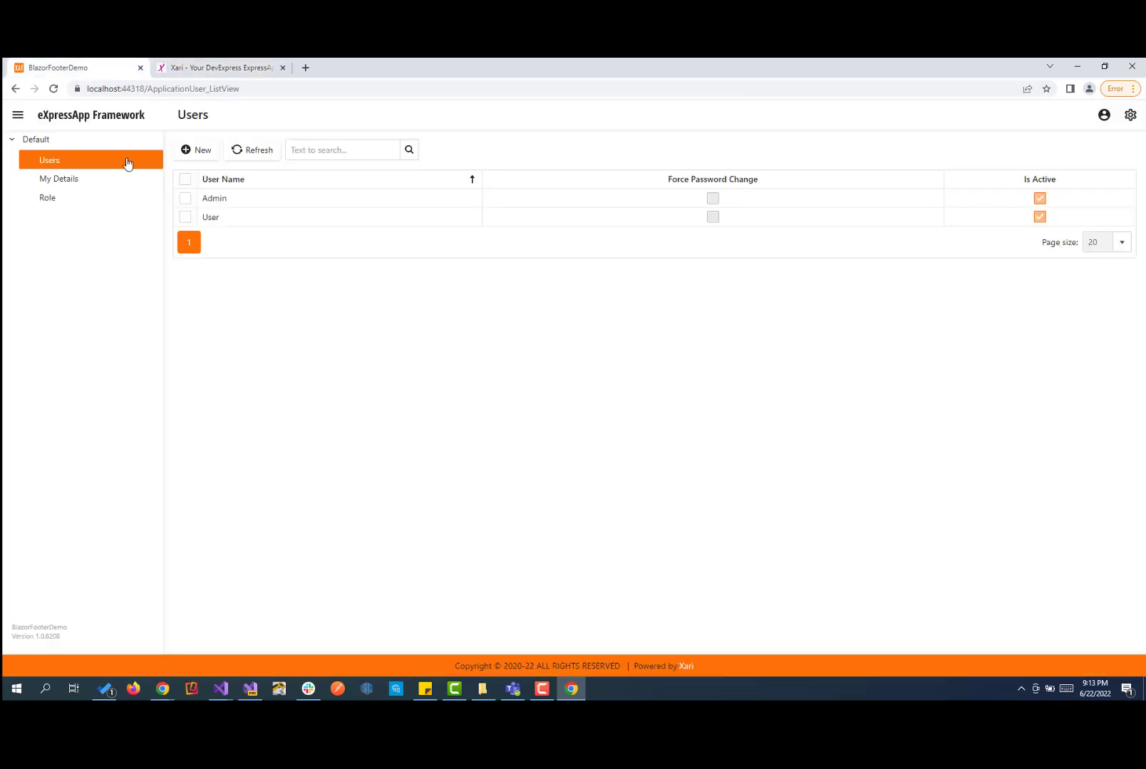
{"action": "left_click", "coordinate": [1130, 115]}
{"action": "left_click", "coordinate": [1089, 217]}
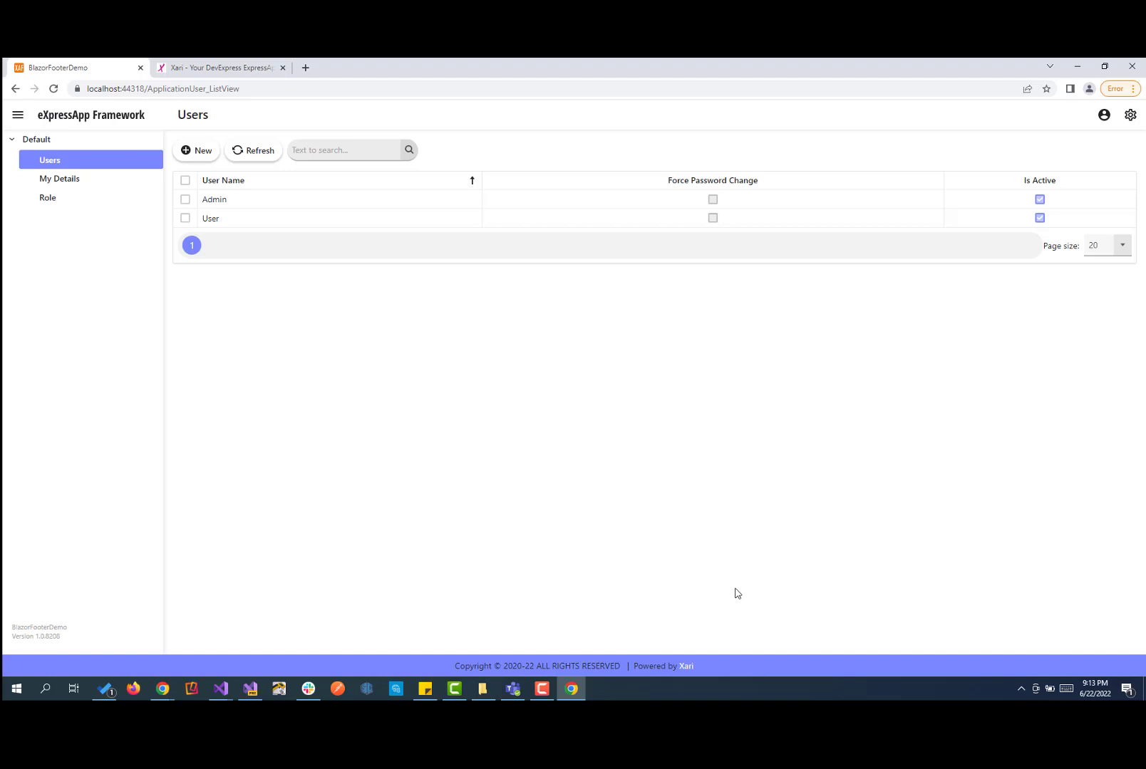
{"action": "left_click", "coordinate": [1129, 115]}
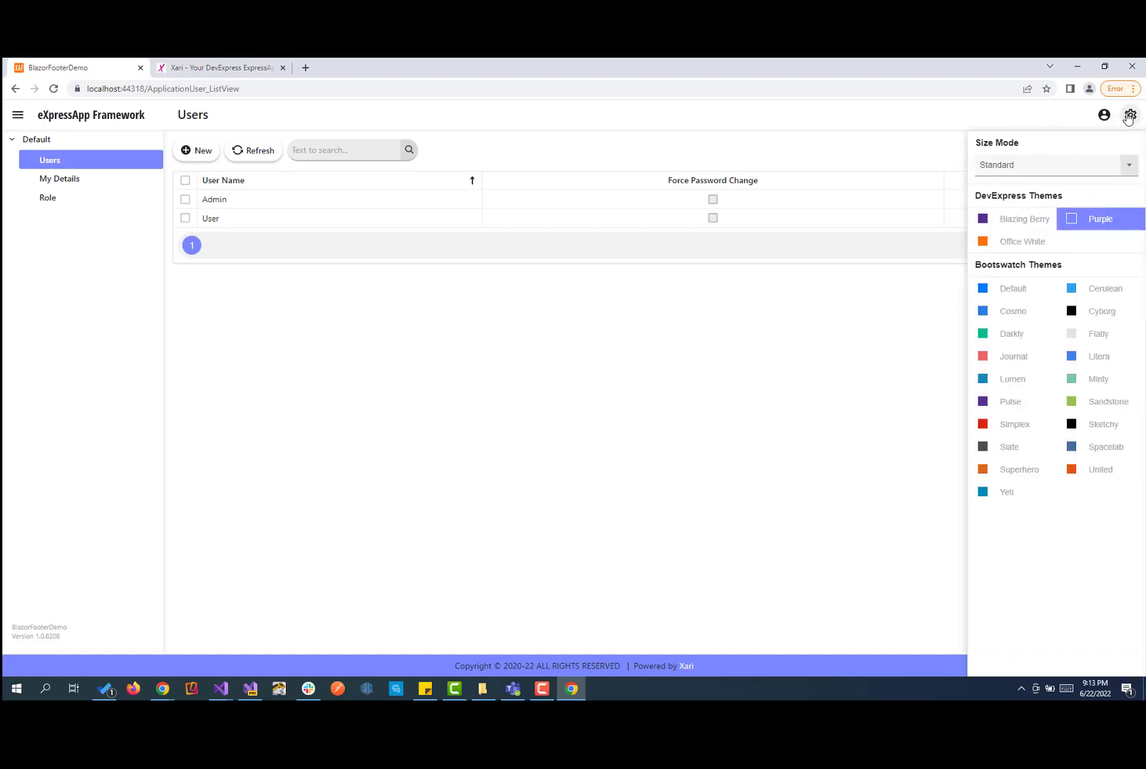
{"action": "left_click", "coordinate": [1030, 241]}
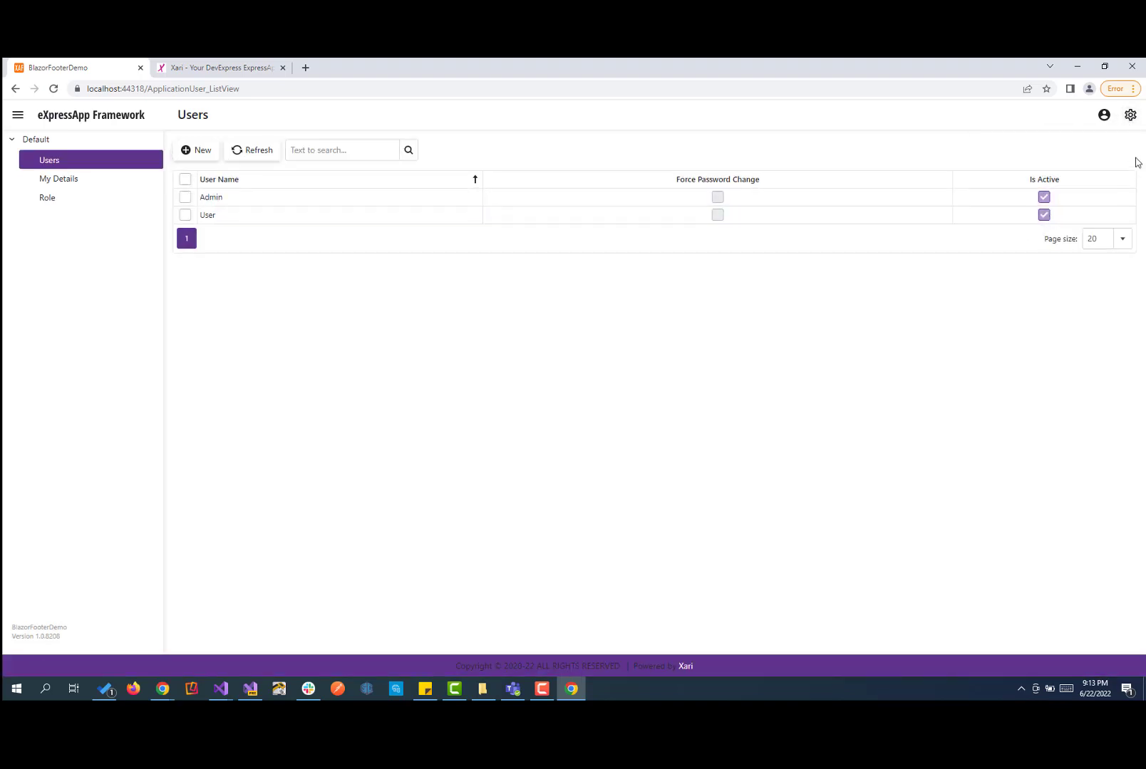
{"action": "left_click", "coordinate": [1130, 114]}
{"action": "left_click", "coordinate": [1012, 403]}
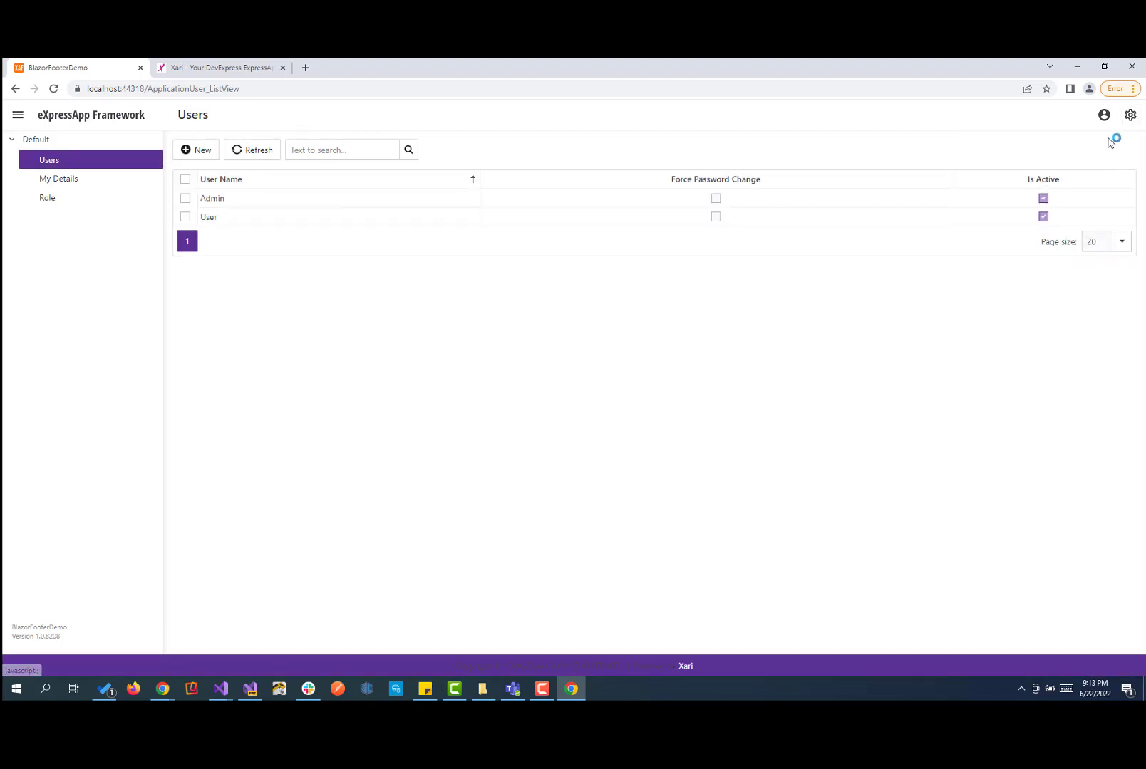
{"action": "left_click", "coordinate": [1129, 116]}
{"action": "left_click", "coordinate": [1093, 402]}
{"action": "left_click", "coordinate": [1129, 115]}
{"action": "left_click", "coordinate": [1034, 241]}
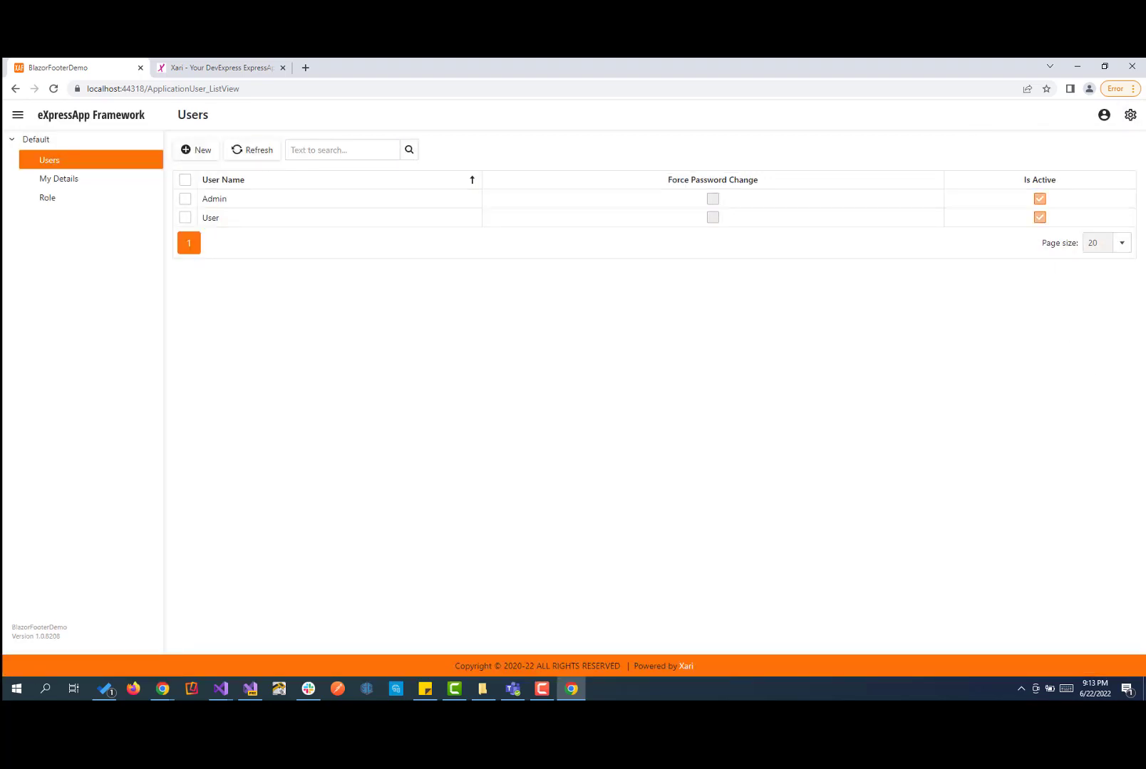